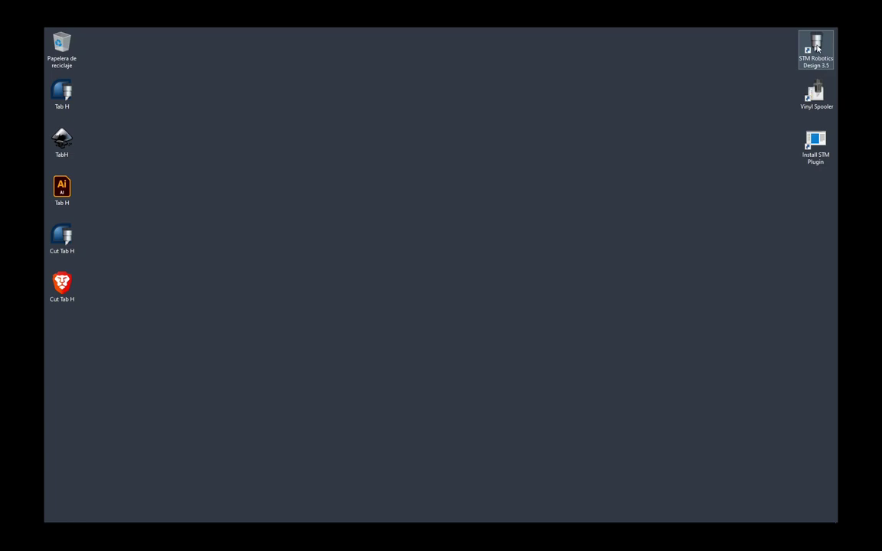
Launch STM Robotics Design 3.5 and create a new blank document.
double_click(816, 44)
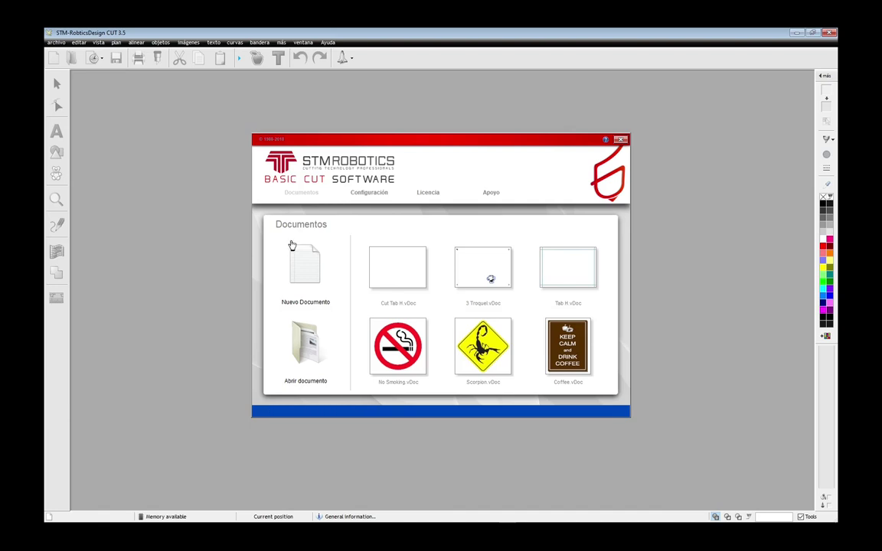
click(292, 247)
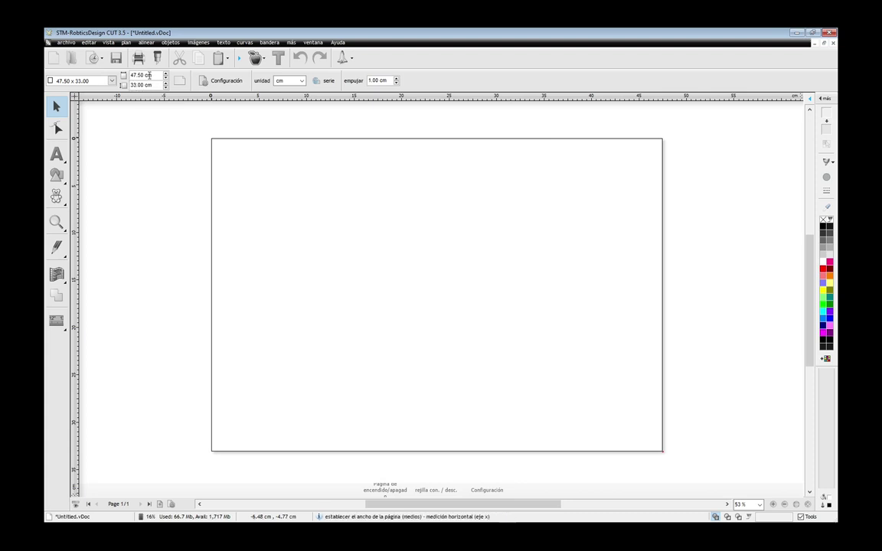
Add two horizontal guides across the page, one at y = 1 cm and the other at y = 32 cm.
drag(402, 97, 408, 151)
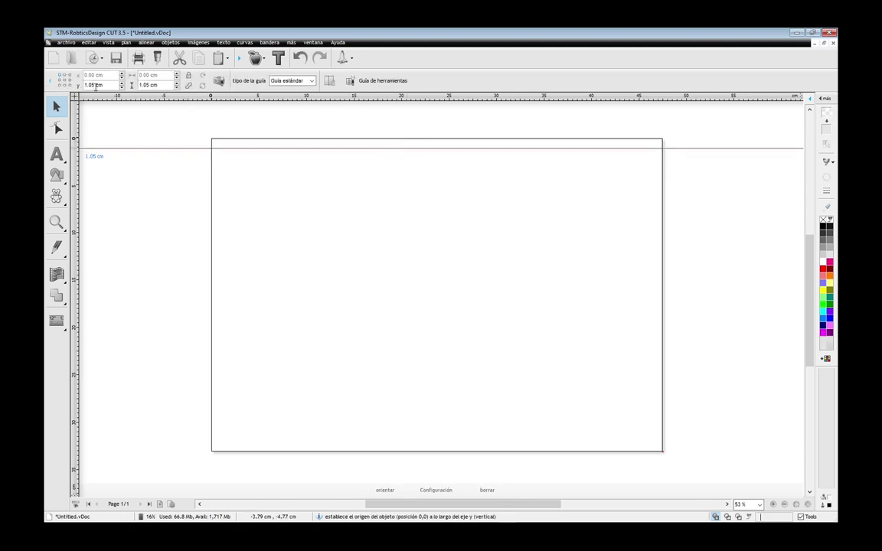
text(1)
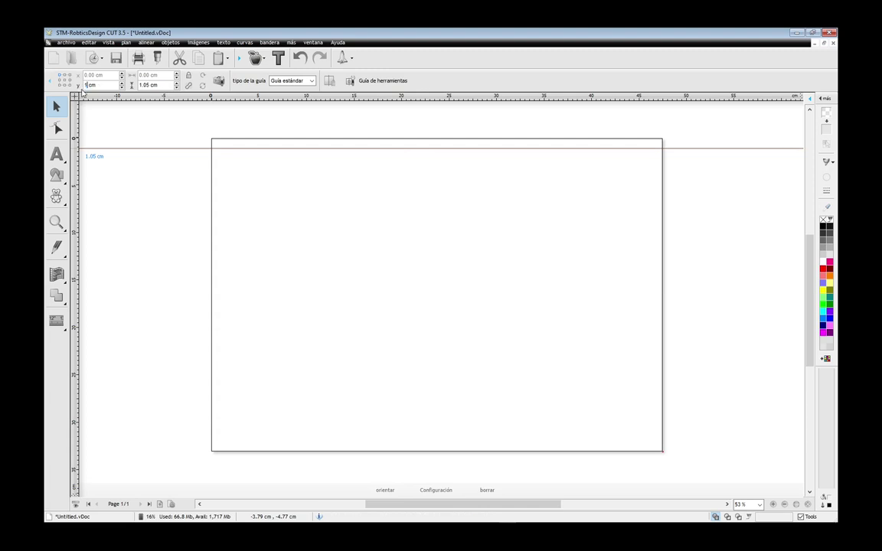
key(Return)
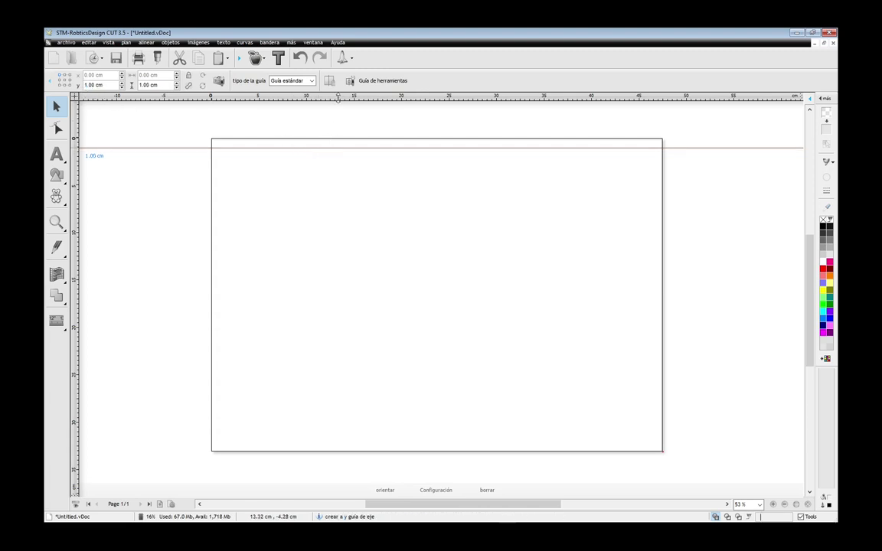
drag(334, 96, 343, 441)
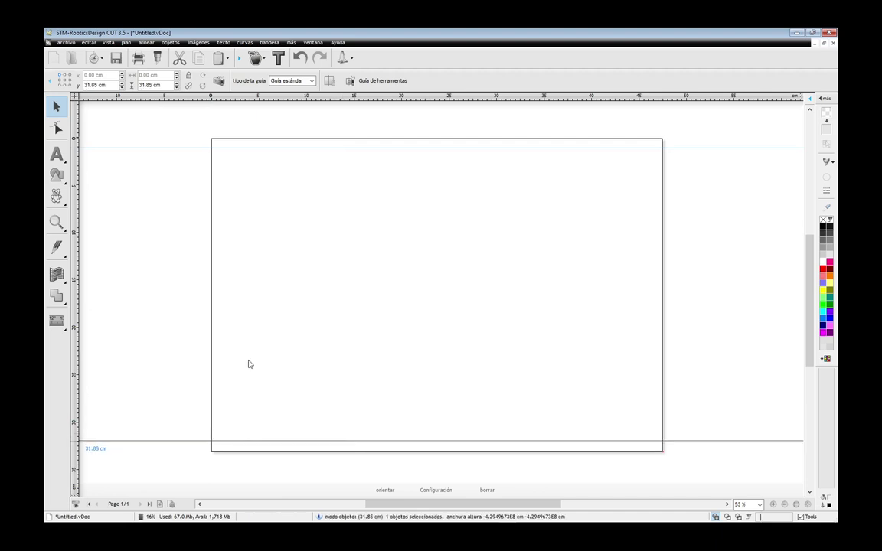
double_click(90, 84)
text(32)
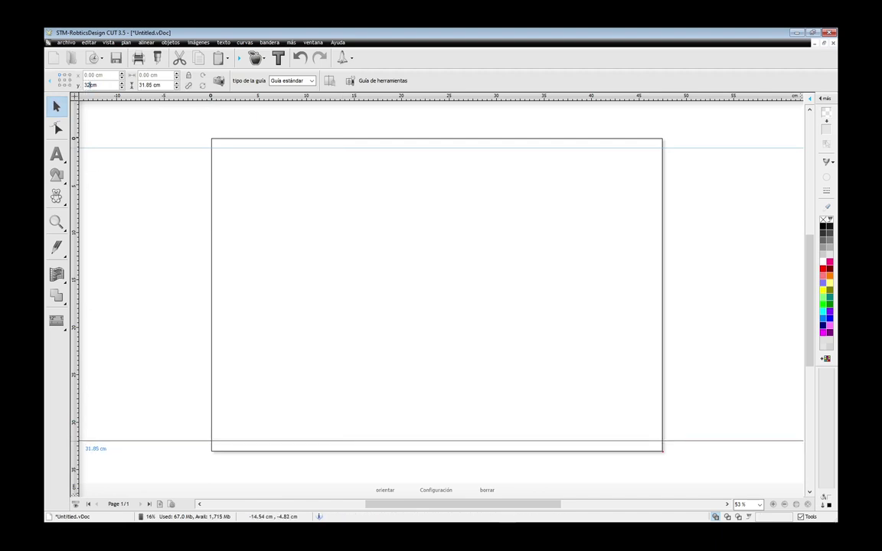
key(Return)
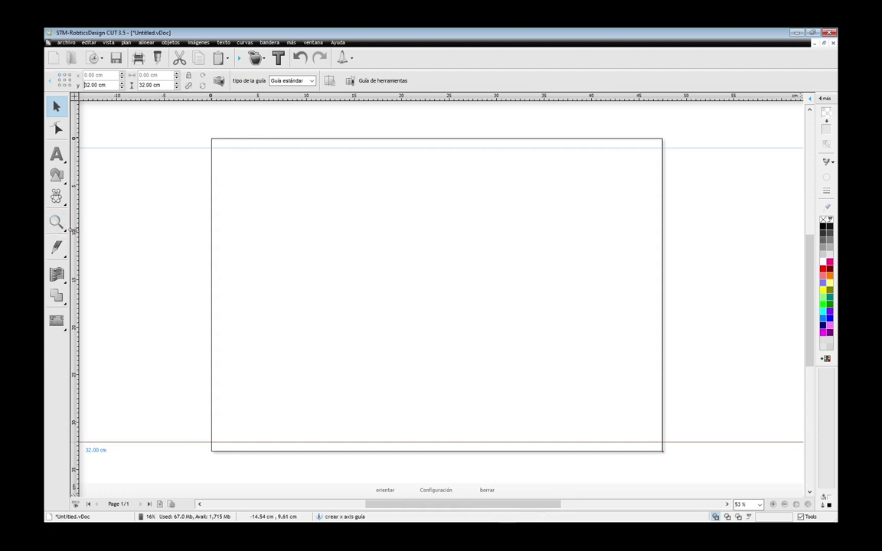
Add two vertical guides, one at x = 1 cm and the other about 1 cm inside the page's right edge.
drag(73, 229, 222, 263)
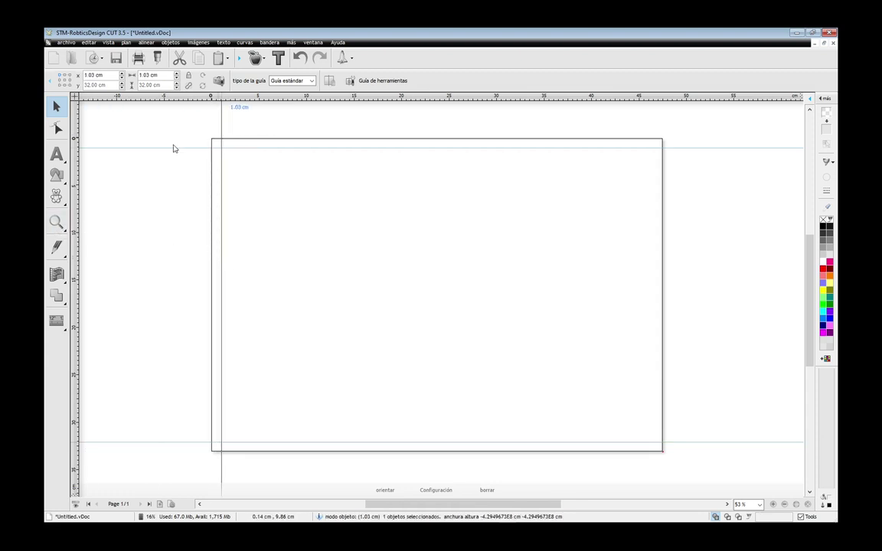
click(105, 77)
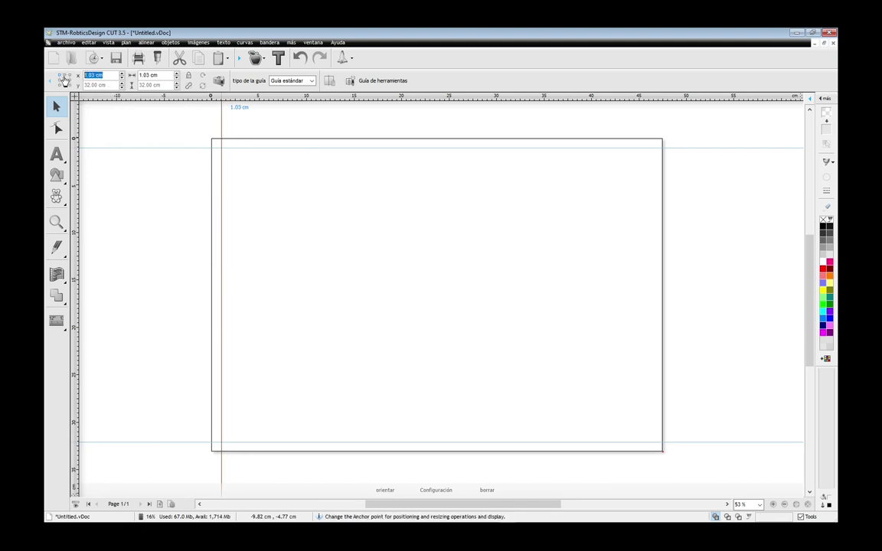
text(1)
key(Return)
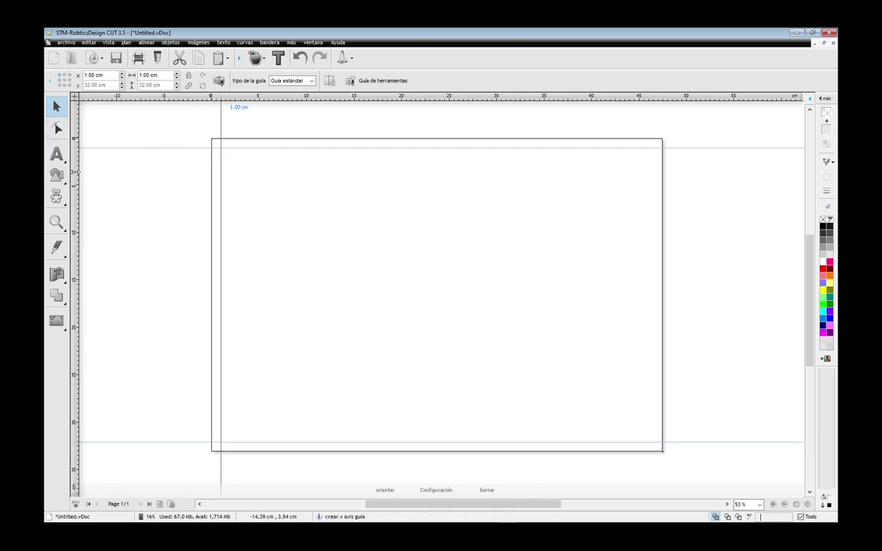
drag(75, 172, 652, 252)
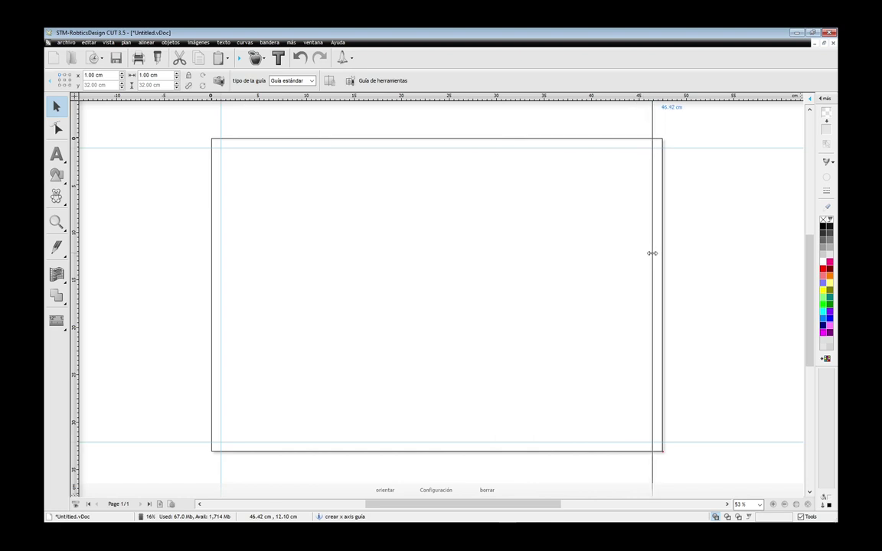
click(94, 77)
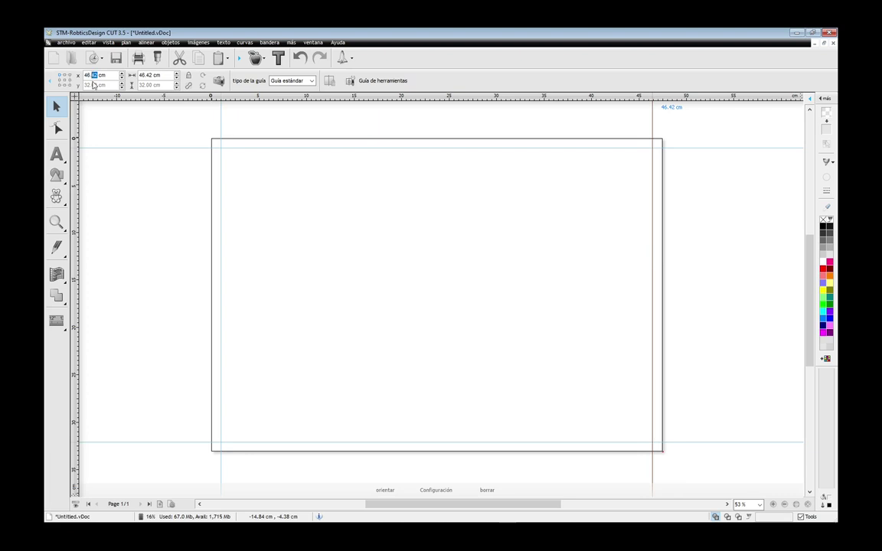
click(472, 120)
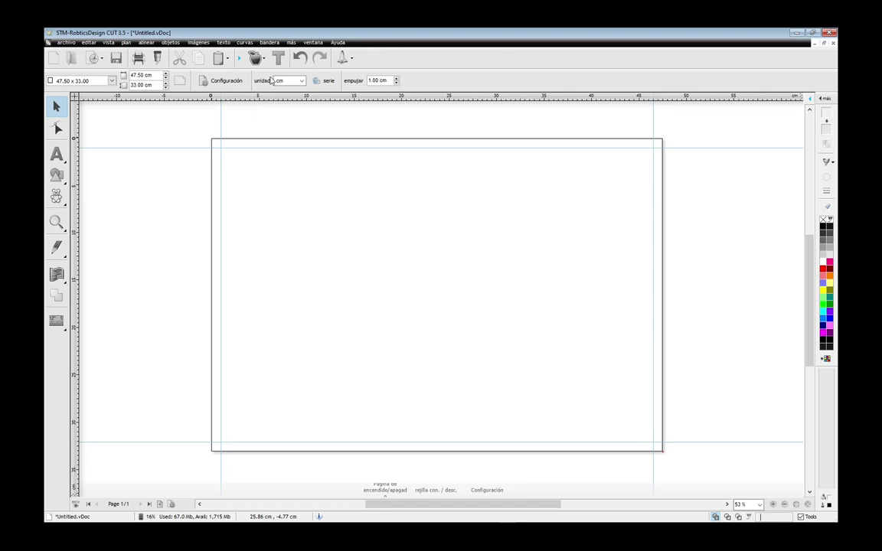
Import "monito dice metete el" from the Urbano folder below the page centre and enlarge it proportionally to about 8.21 × 7.83 cm.
key(ctrl+i)
drag(441, 92, 439, 72)
drag(662, 439, 670, 498)
drag(665, 232, 670, 418)
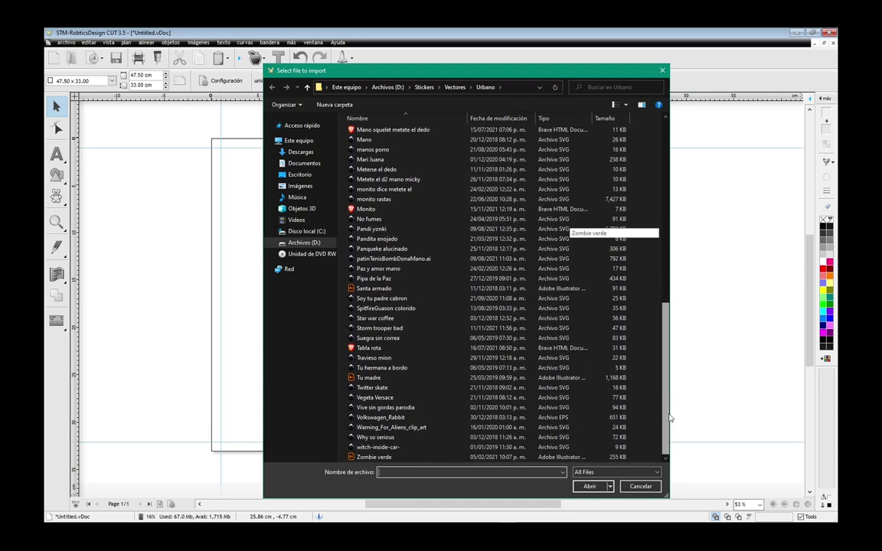
click(376, 192)
click(588, 486)
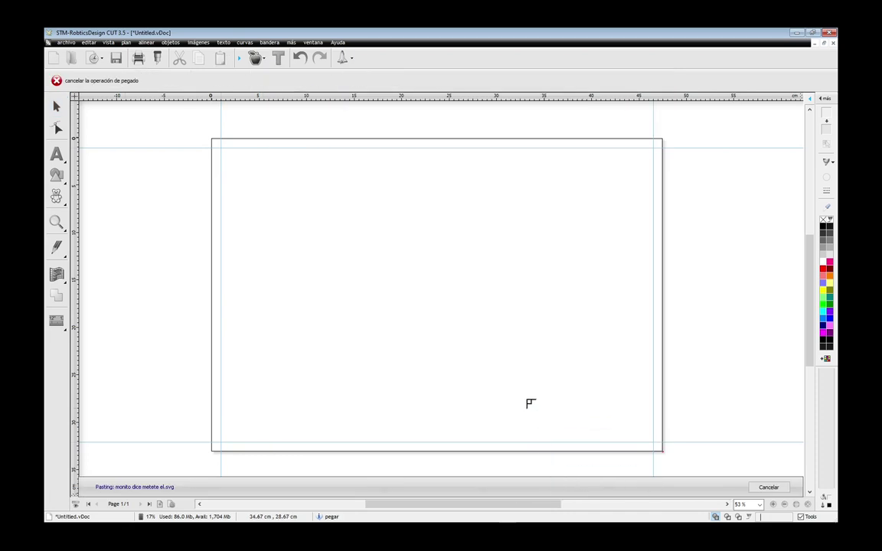
click(415, 305)
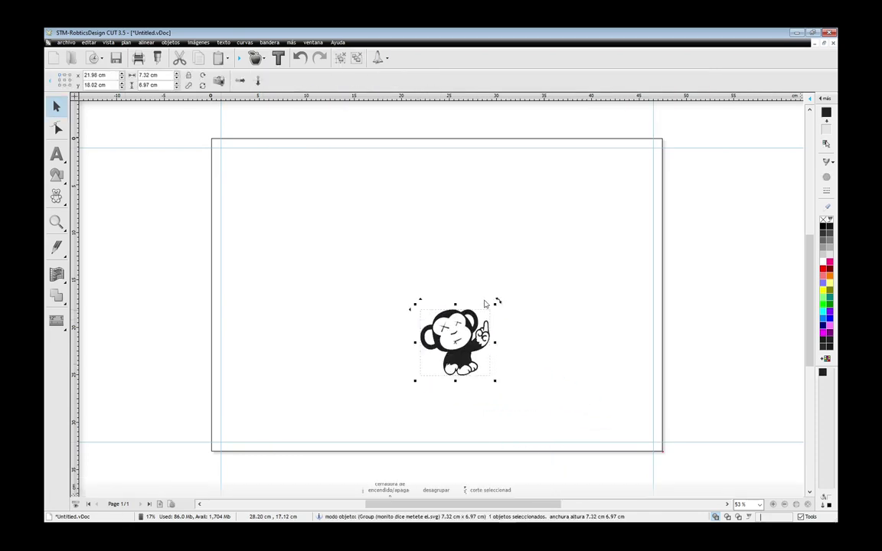
mouse_move(498, 300)
mouse_down()
mouse_move(527, 276)
mouse_move(511, 297)
mouse_move(516, 305)
mouse_move(478, 273)
mouse_move(499, 288)
mouse_up()
key(ctrl+z)
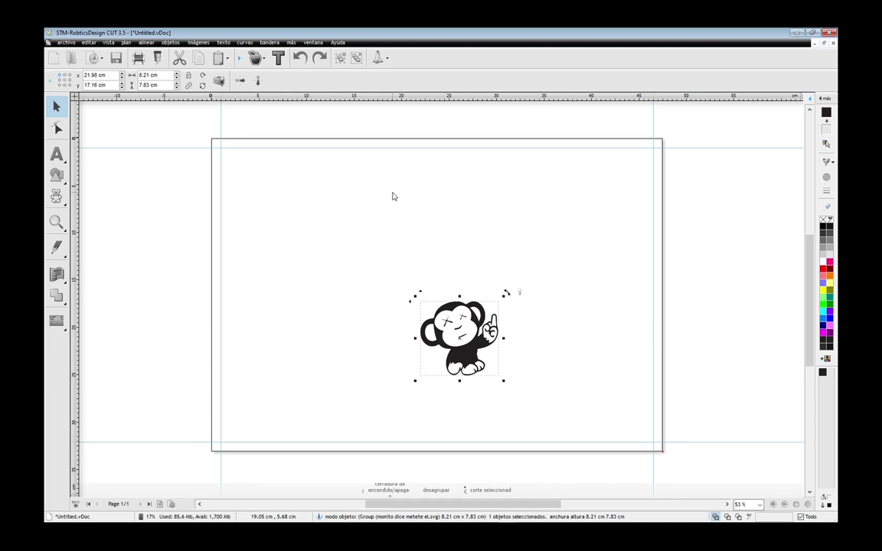
Import "Craneo VW" to the left of the monkey and delete it.
key(ctrl+i)
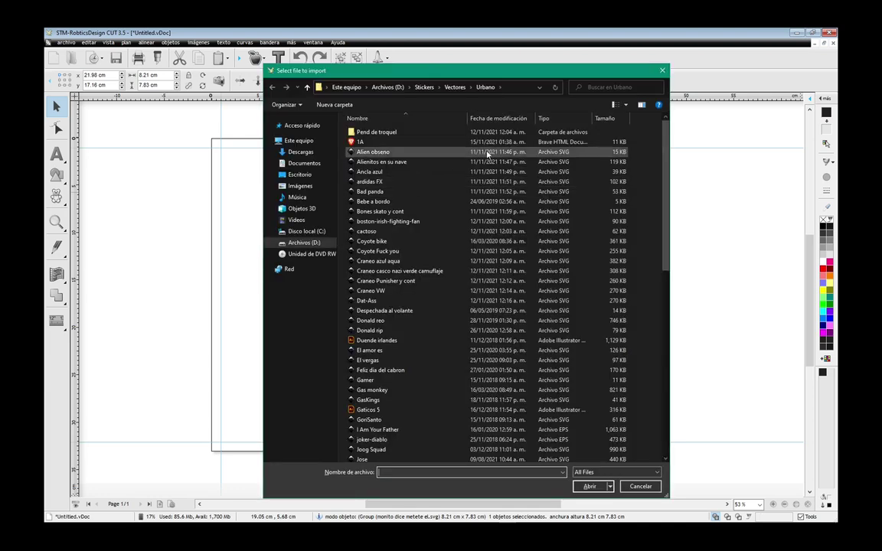
click(368, 292)
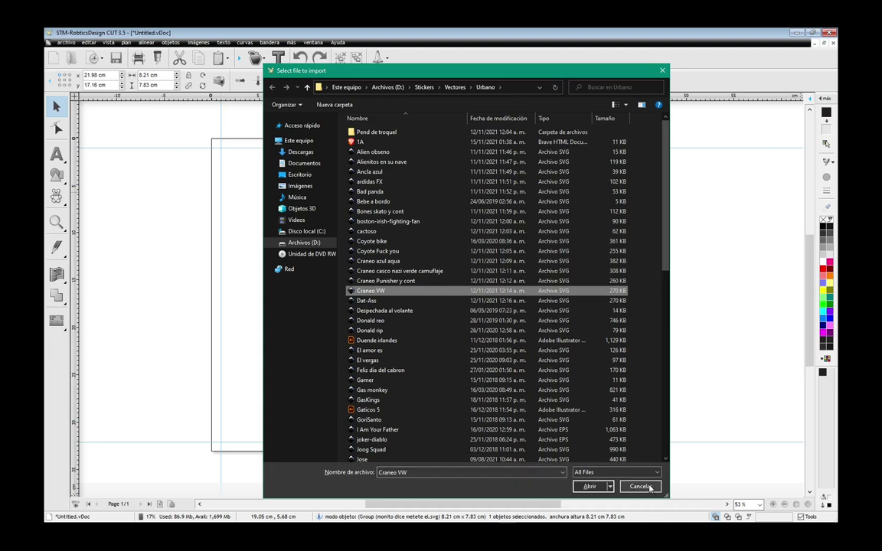
click(600, 490)
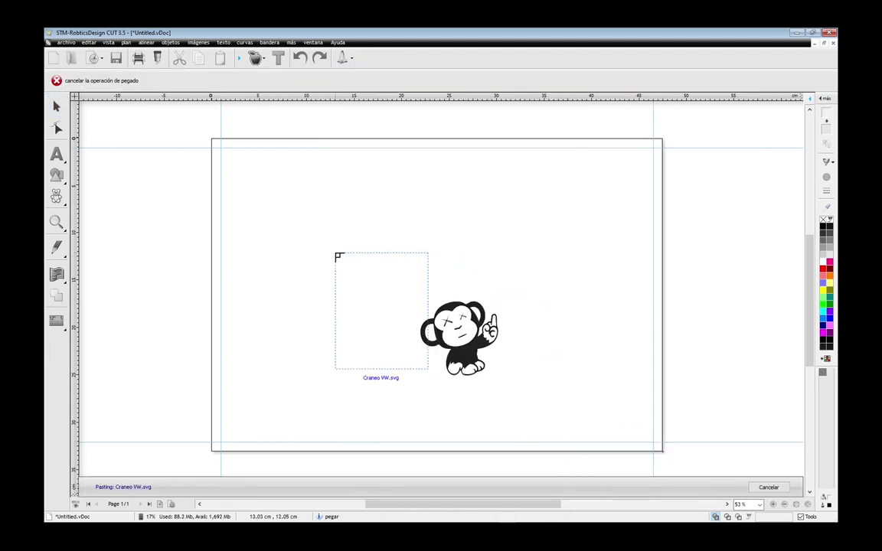
click(312, 262)
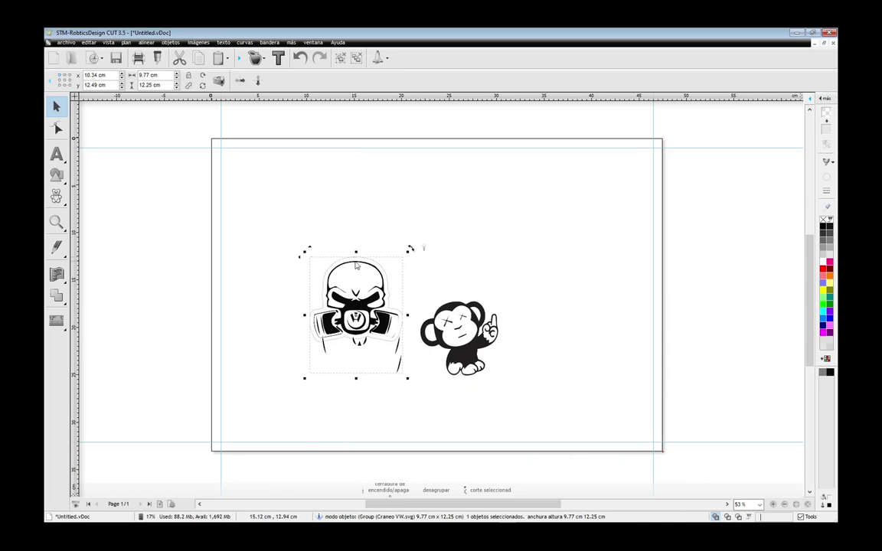
key(Delete)
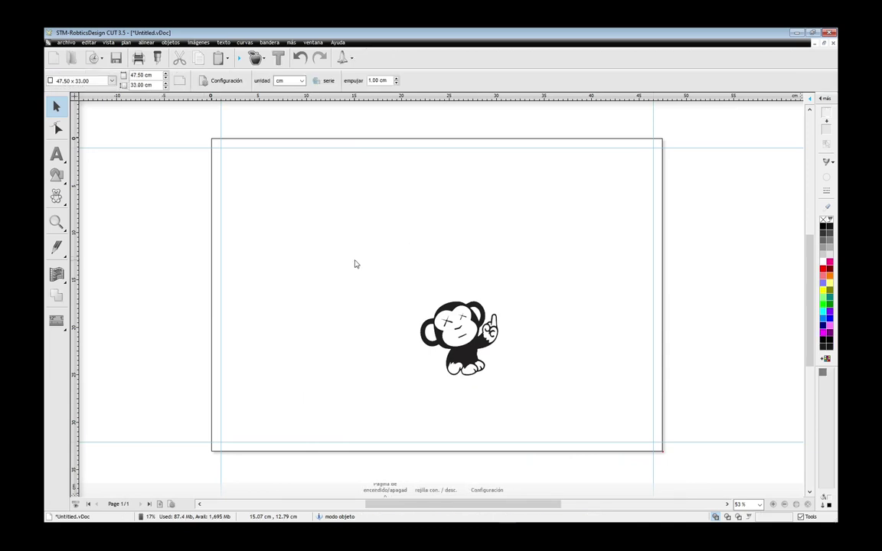
Import "Gamer" to the left of the monkey and shrink it proportionally to about 8.67 × 8.04 cm.
key(ctrl+i)
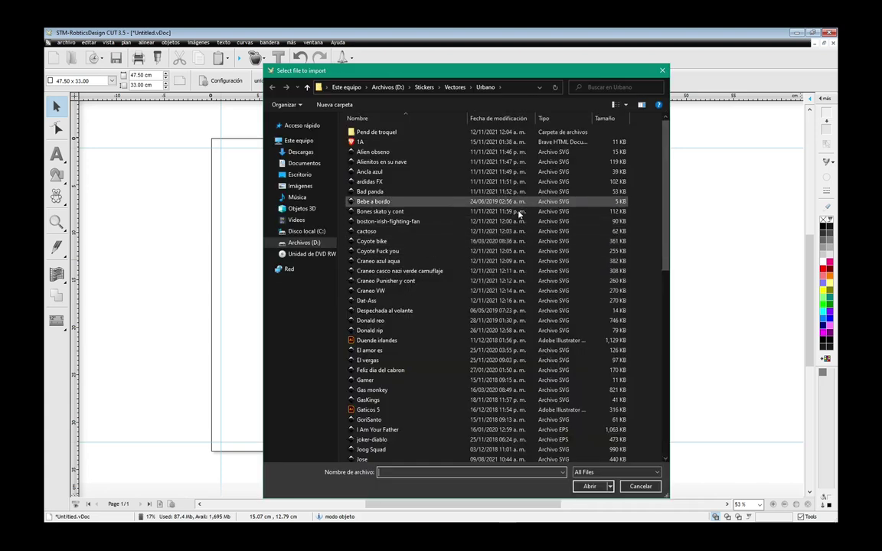
click(373, 381)
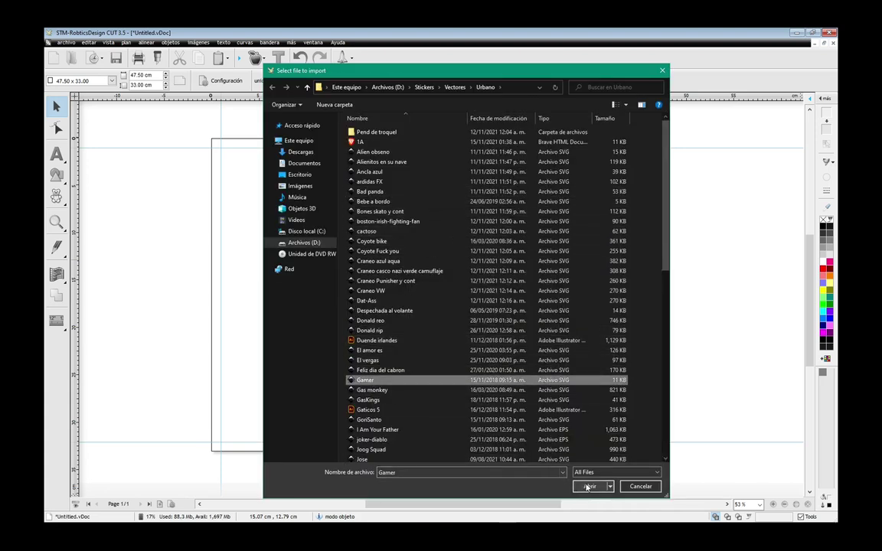
click(589, 487)
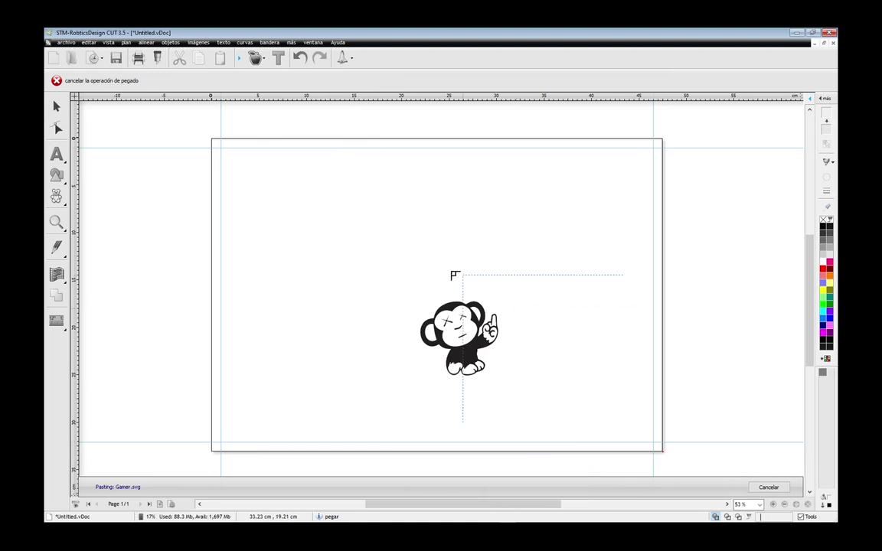
click(257, 229)
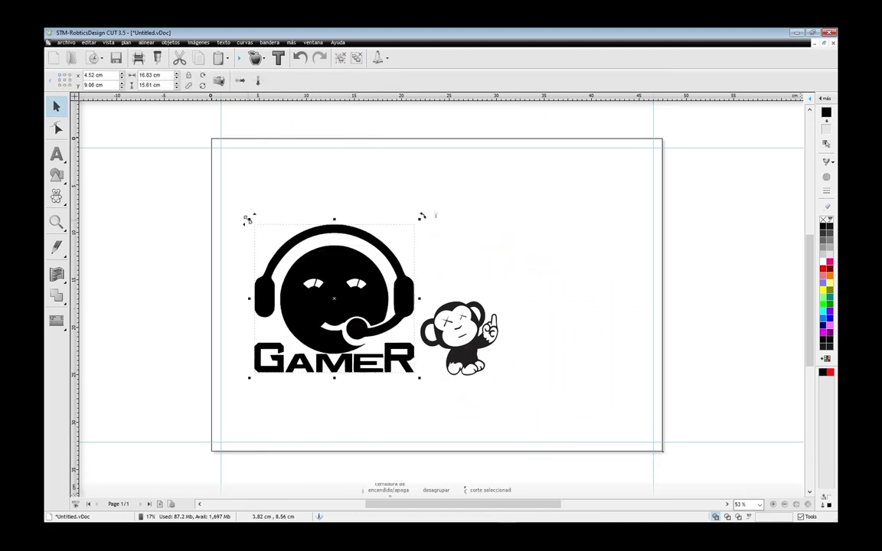
drag(247, 220, 327, 292)
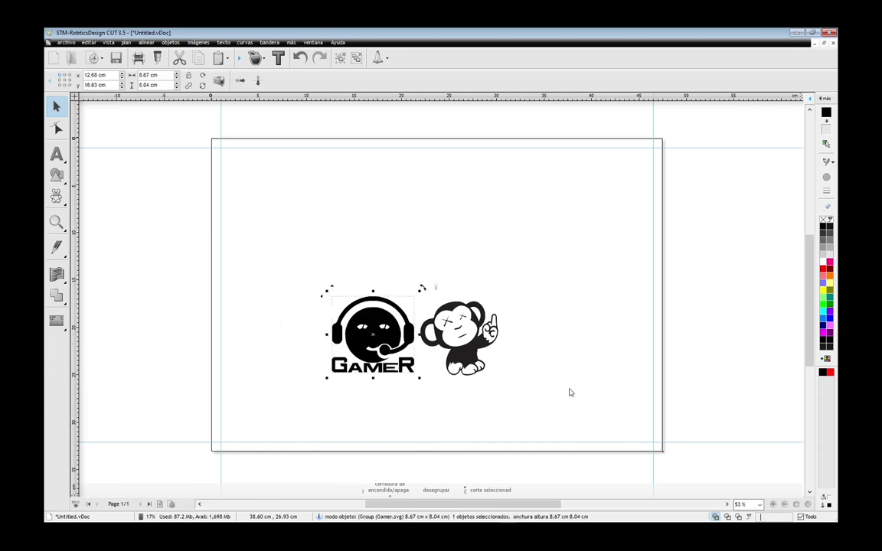
Move the monkey farther from the Gamer graphic and scale both together to about 15.02 × 6.39 cm.
scroll(418, 337, up, 1)
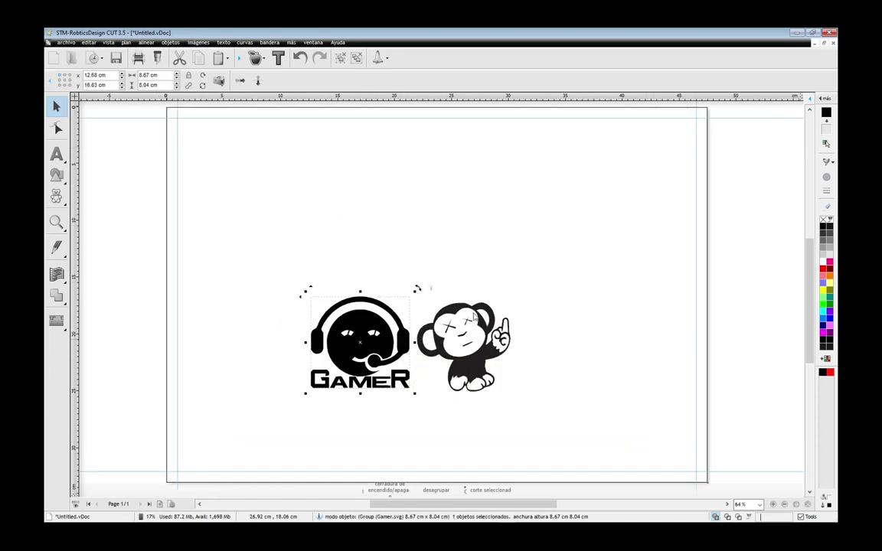
scroll(431, 332, up, 3)
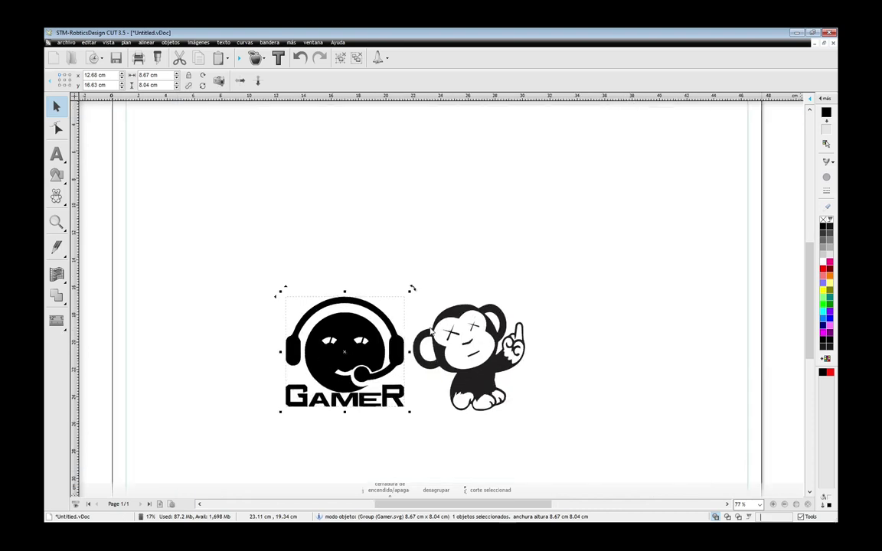
drag(452, 331, 478, 325)
shift+click(307, 339)
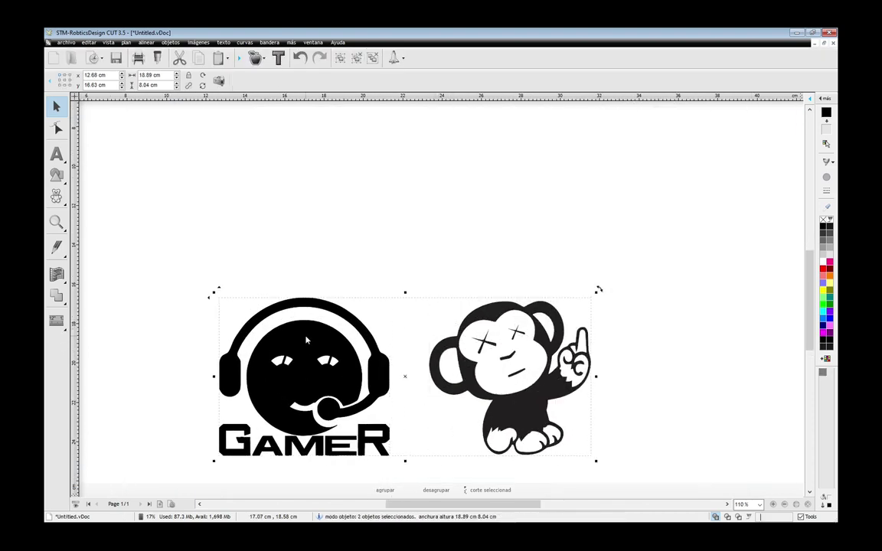
drag(213, 292, 290, 390)
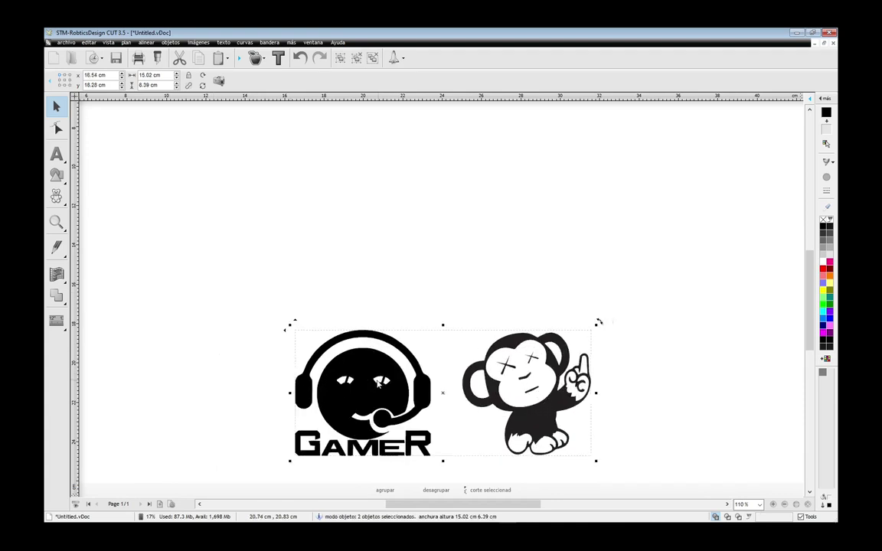
scroll(397, 396, up, 2)
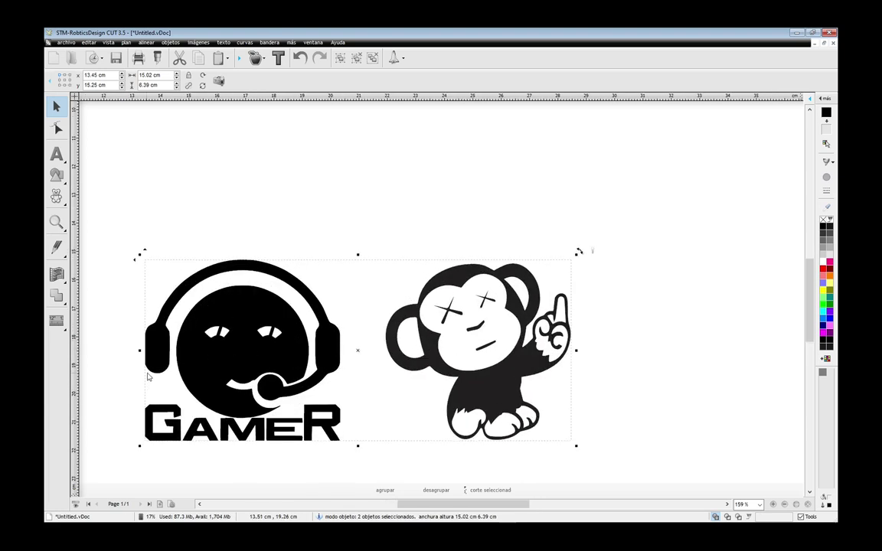
Set up a contour cutting job named 2 for both selected graphics, with page marks and output saved as PDF.
click(260, 63)
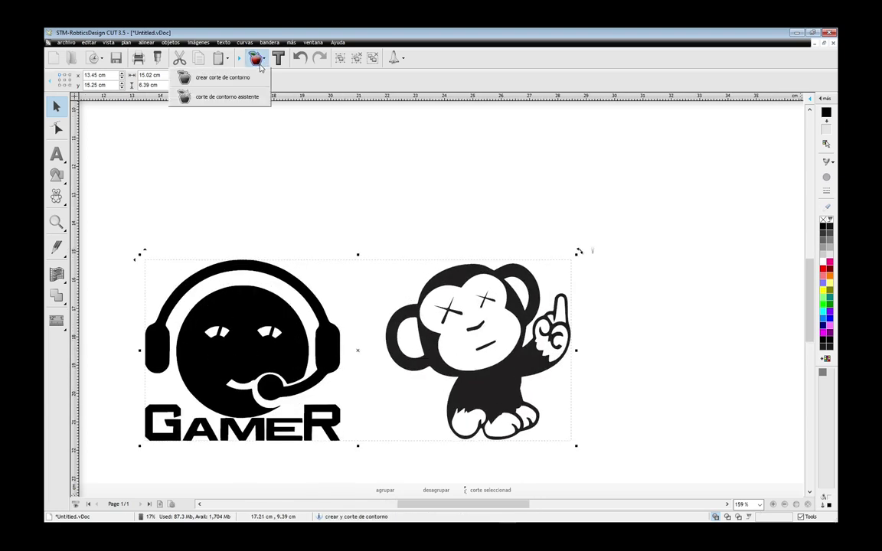
click(221, 101)
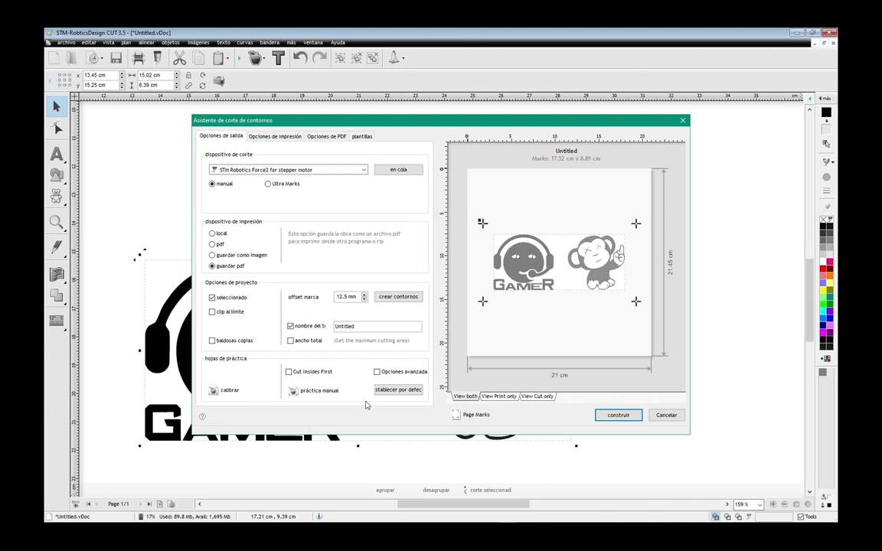
click(456, 416)
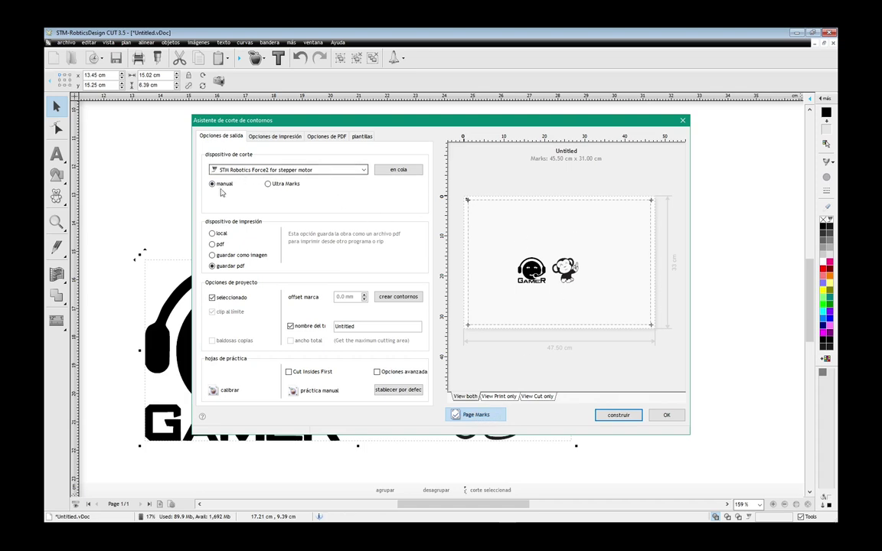
click(212, 243)
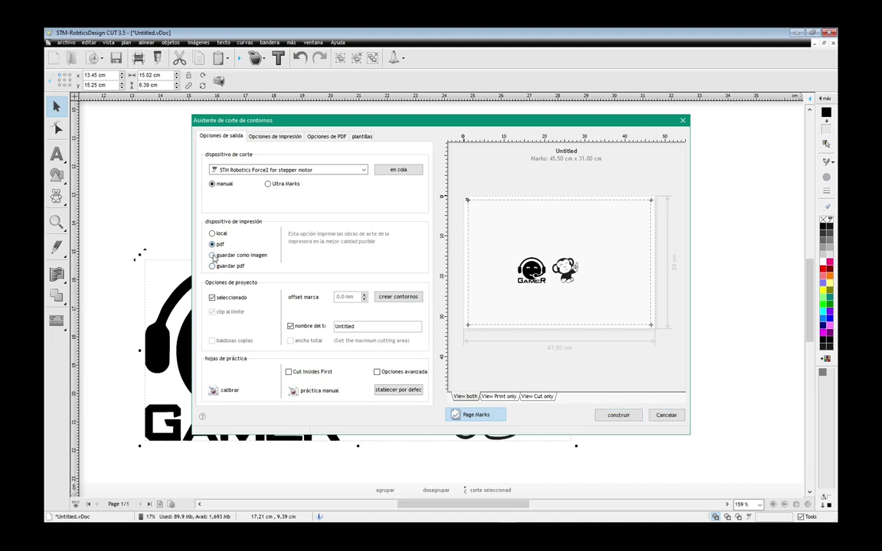
click(213, 256)
drag(362, 329, 335, 327)
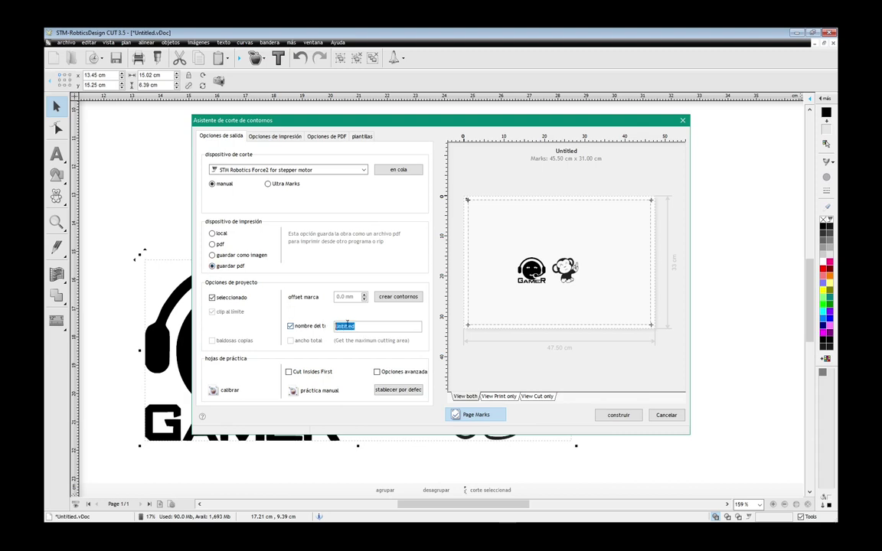
text(2)
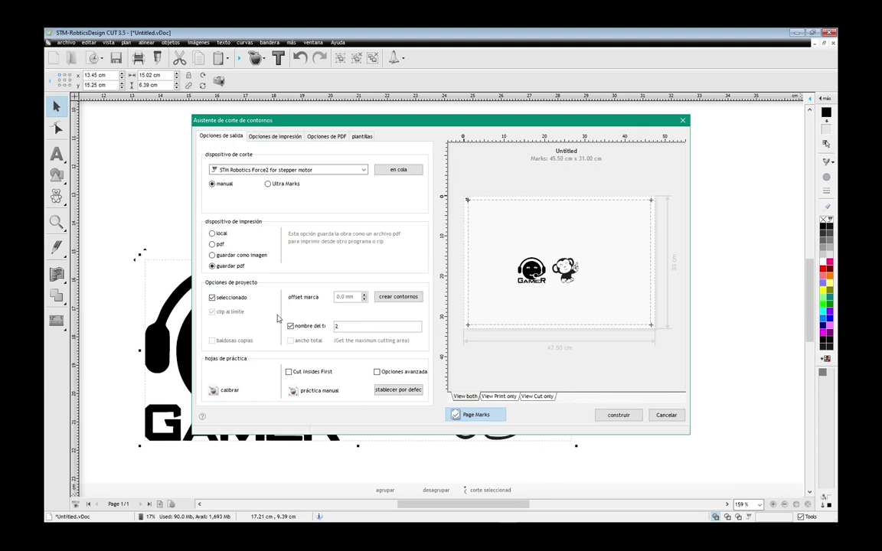
Build cutting contours around the Gamer and monkey graphics and set their outline to 5.00%.
click(619, 416)
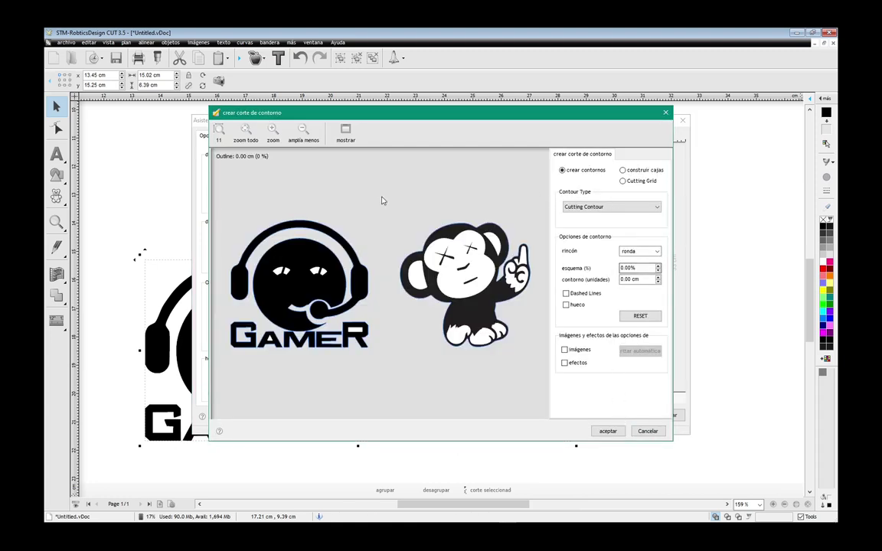
click(658, 266)
click(657, 265)
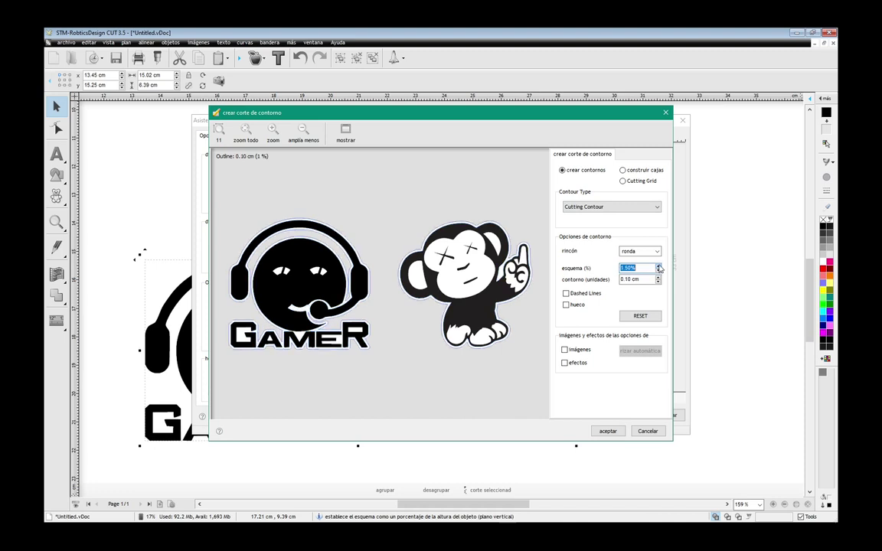
click(658, 265)
click(657, 265)
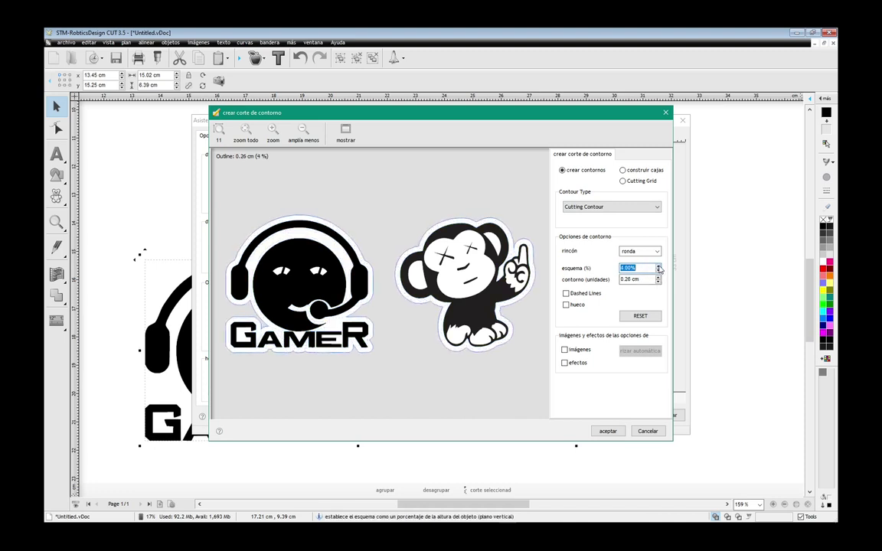
click(658, 266)
click(658, 266)
click(657, 266)
click(658, 266)
click(657, 266)
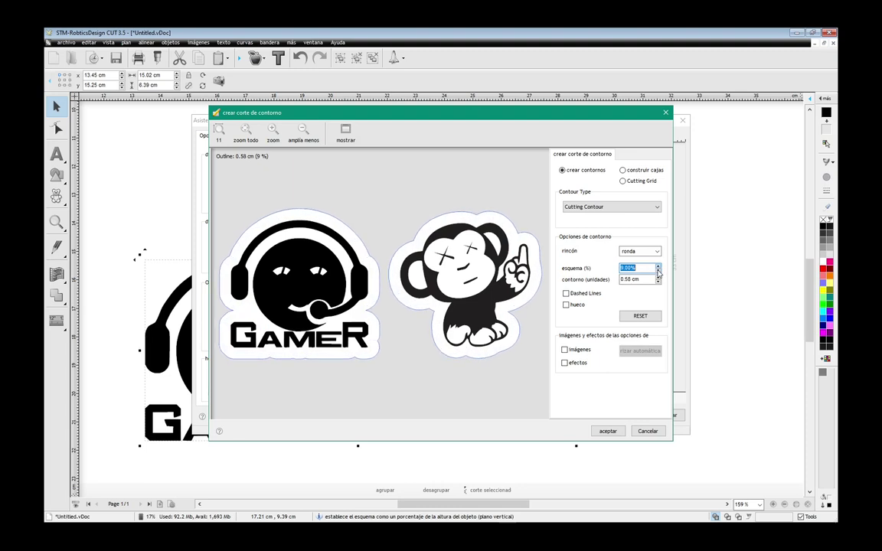
click(658, 270)
click(658, 271)
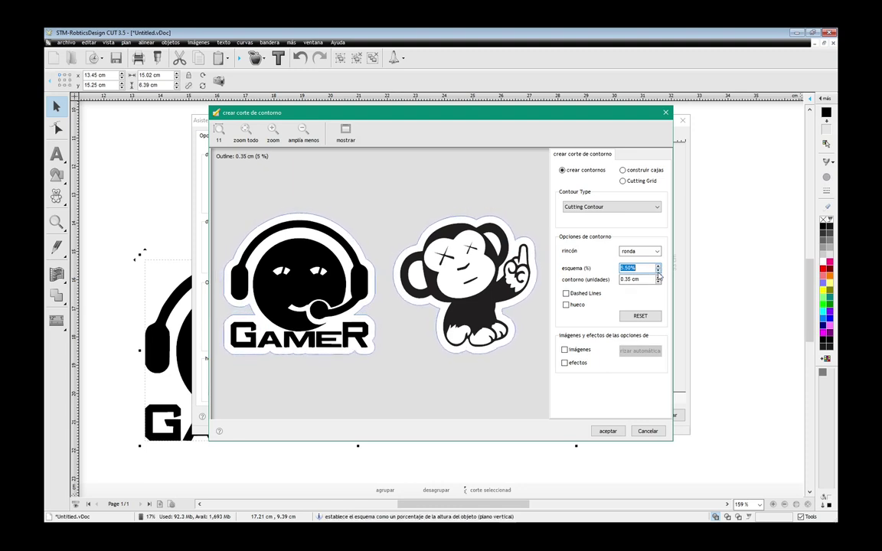
click(658, 272)
click(658, 272)
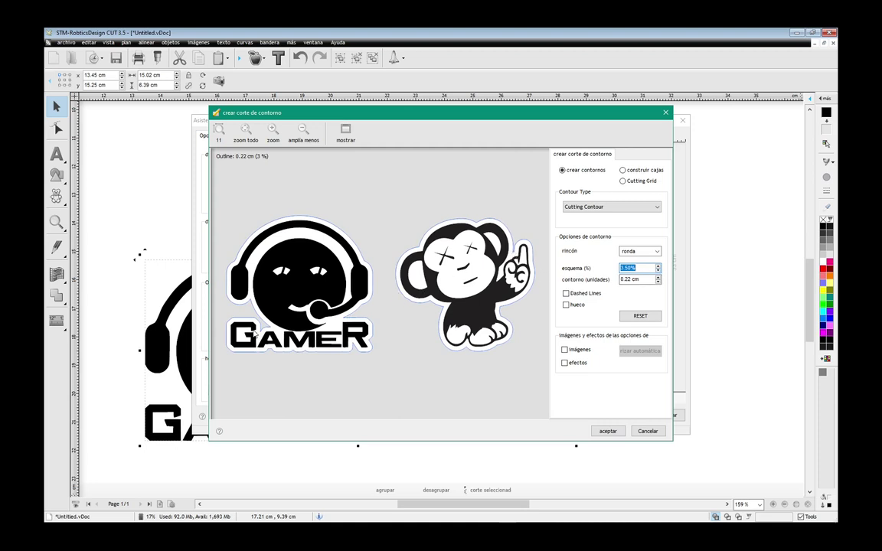
click(658, 267)
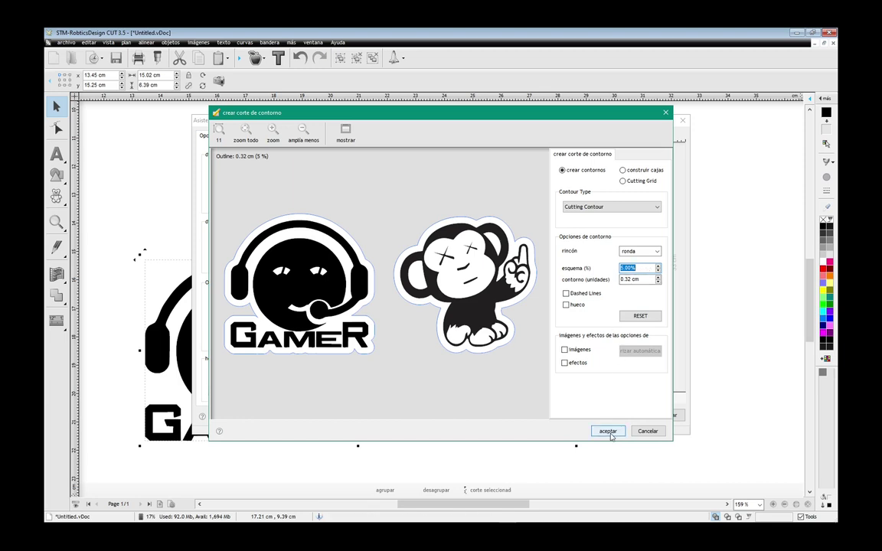
Preview box-shaped contours, return to contours that follow the graphics and accept them.
click(623, 170)
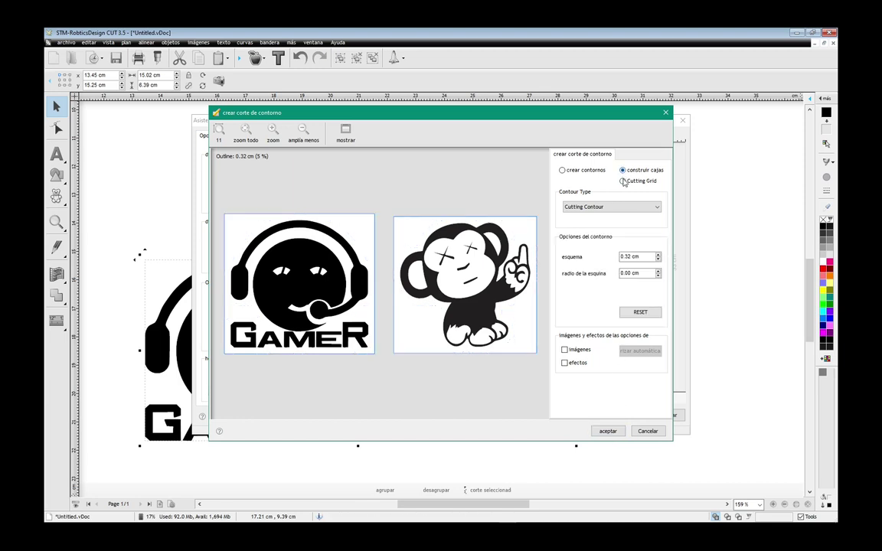
click(563, 171)
click(608, 432)
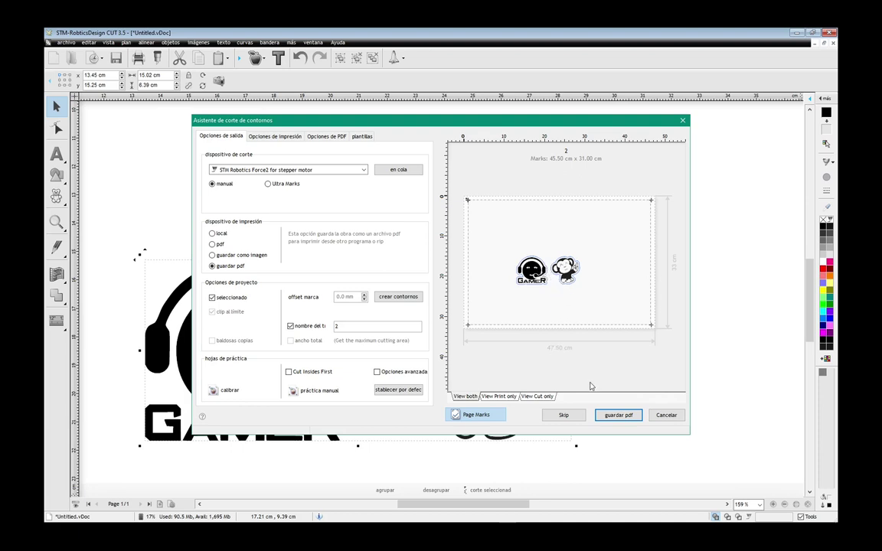
Save the print artwork as 2.pdf on the desktop, inspect its page with the registration marks and close the viewer.
click(619, 415)
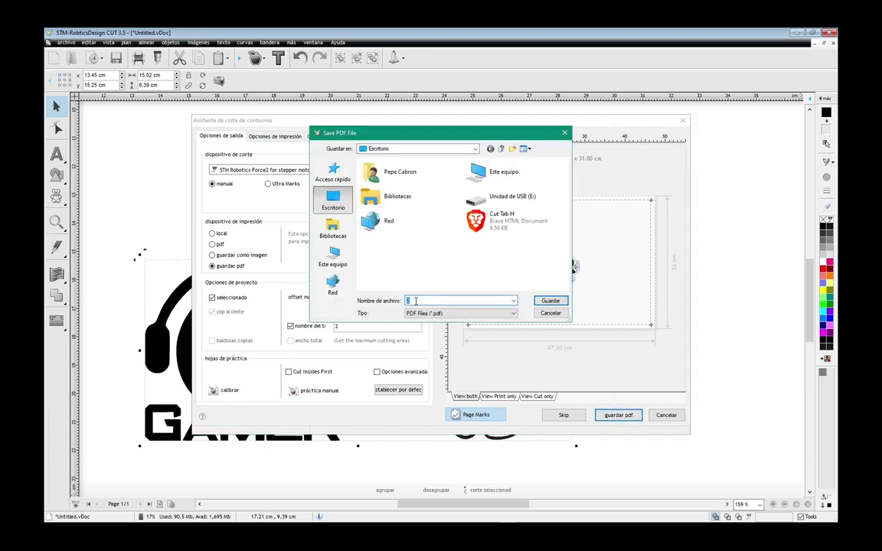
click(550, 301)
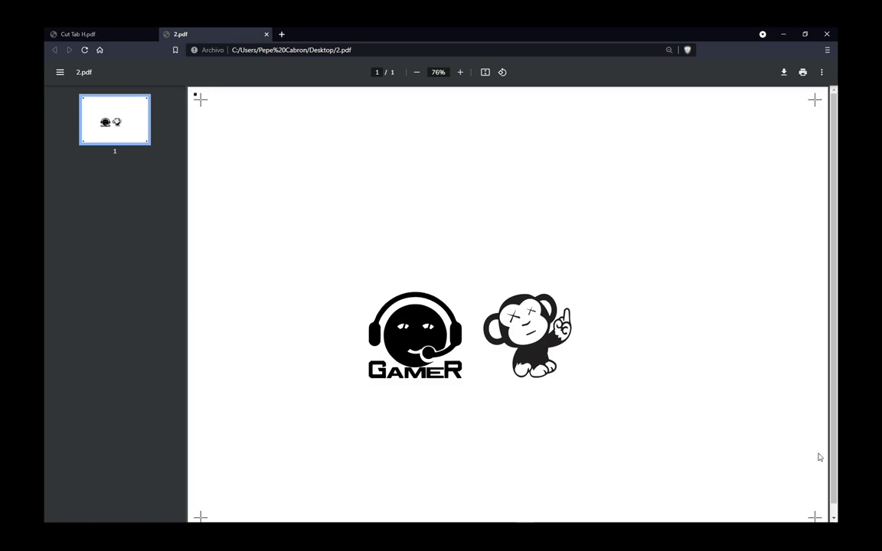
scroll(812, 512, down, 1)
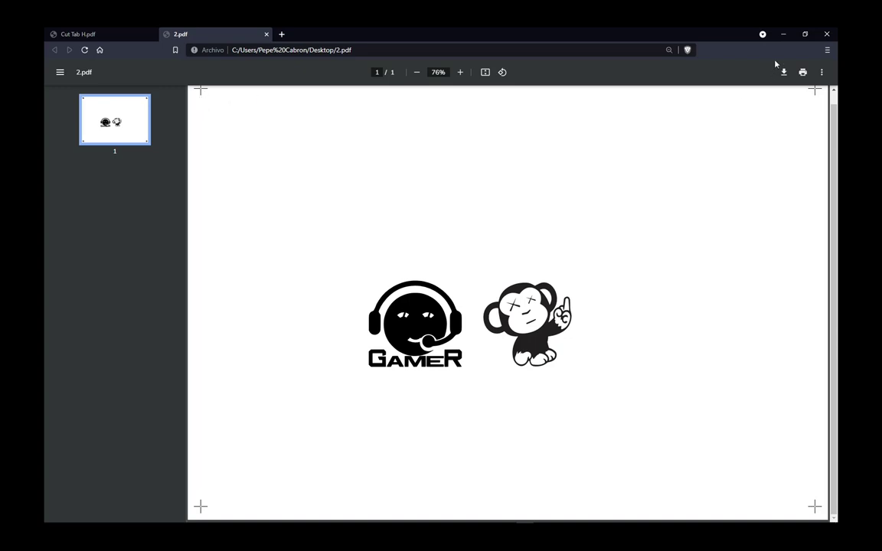
click(829, 35)
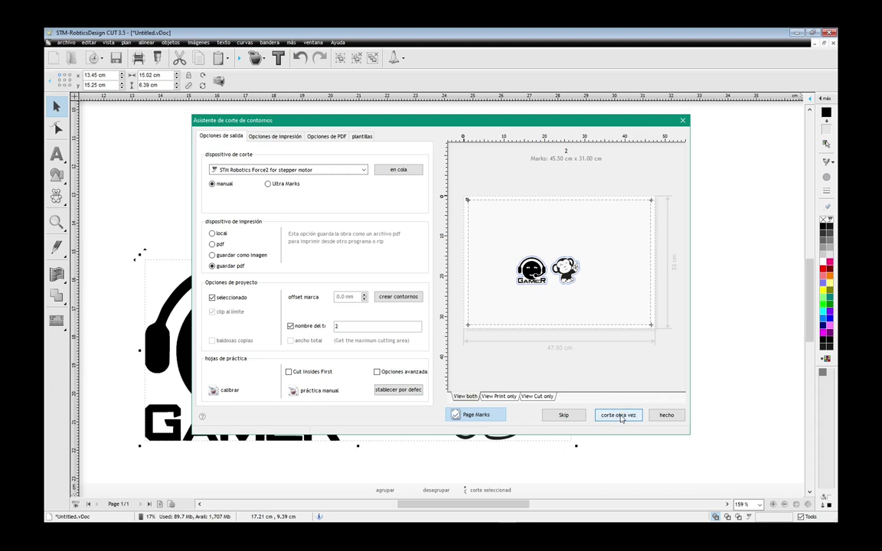
Send the contours to the cutter and select a 180° rotation for the manual four-point alignment.
click(621, 418)
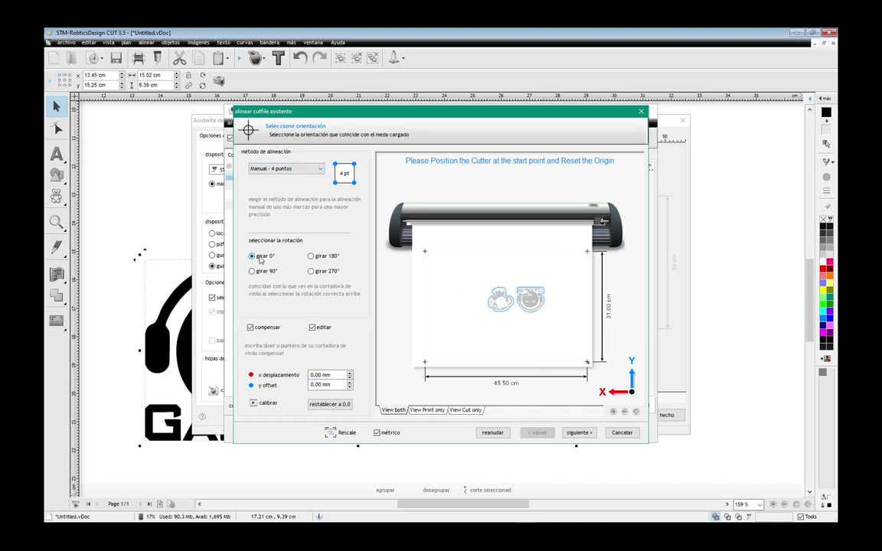
click(311, 256)
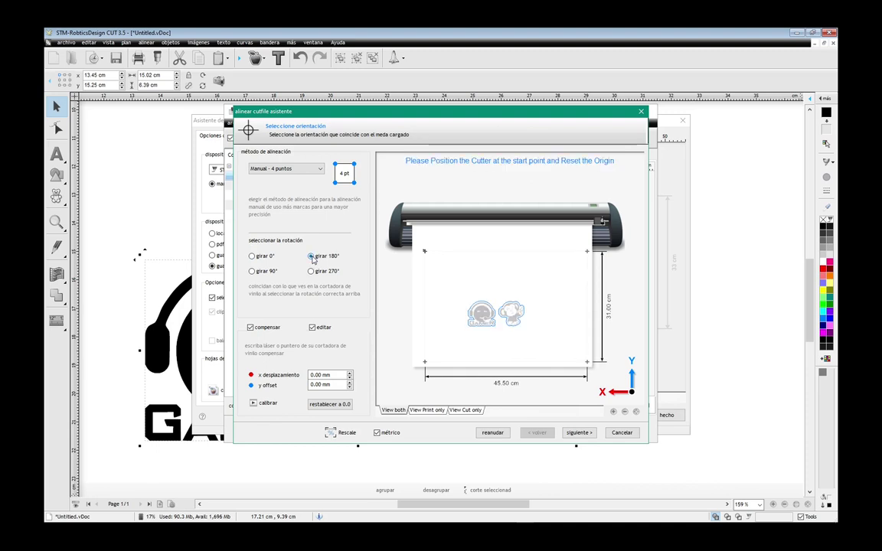
click(260, 269)
click(311, 257)
click(579, 433)
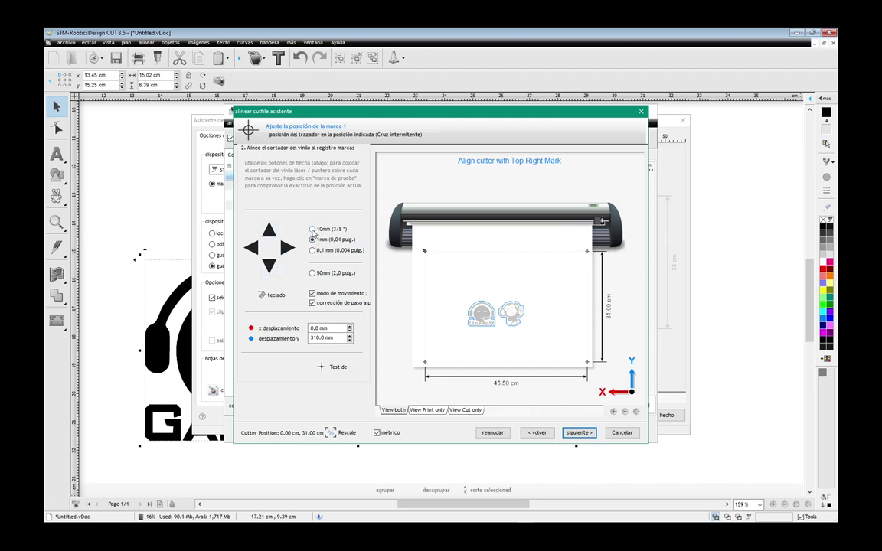
Set the cutter movement increment to 0.1 mm and accept the cutter positions at registration marks 1 and 2.
click(313, 229)
click(314, 239)
click(313, 251)
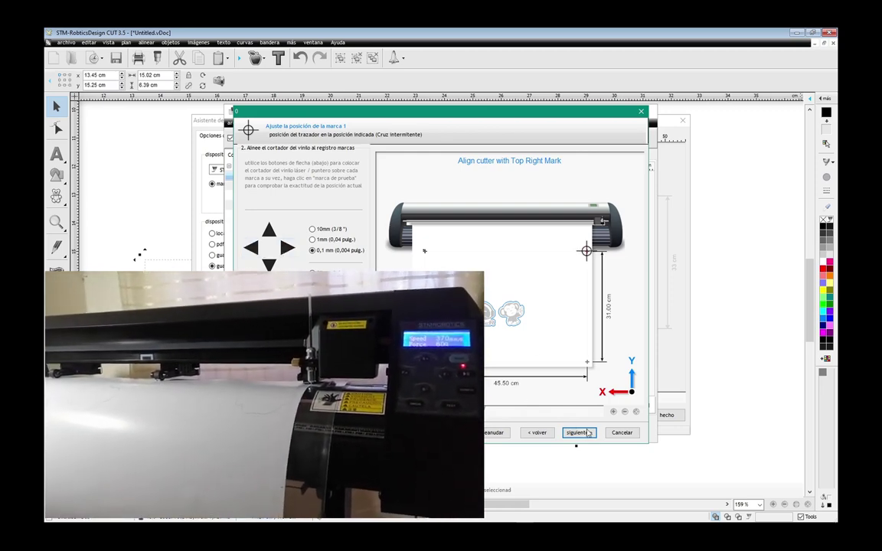
click(584, 434)
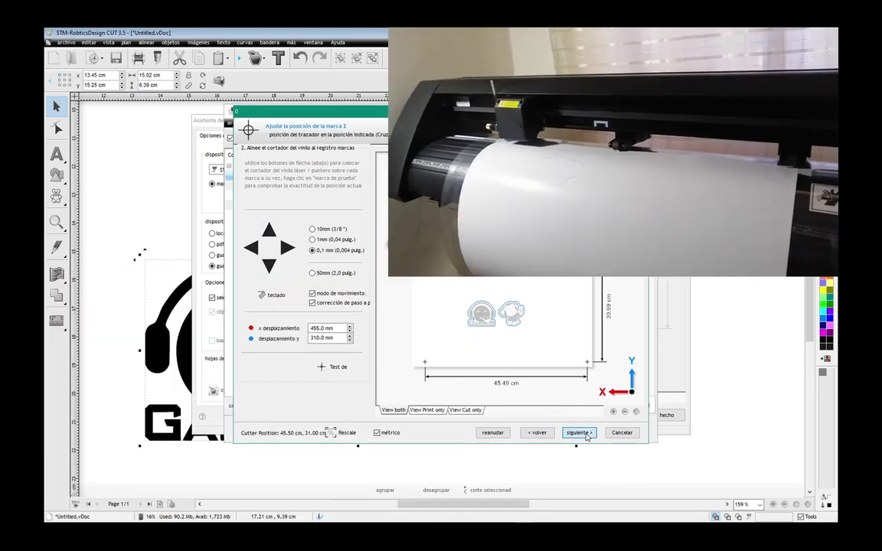
click(579, 433)
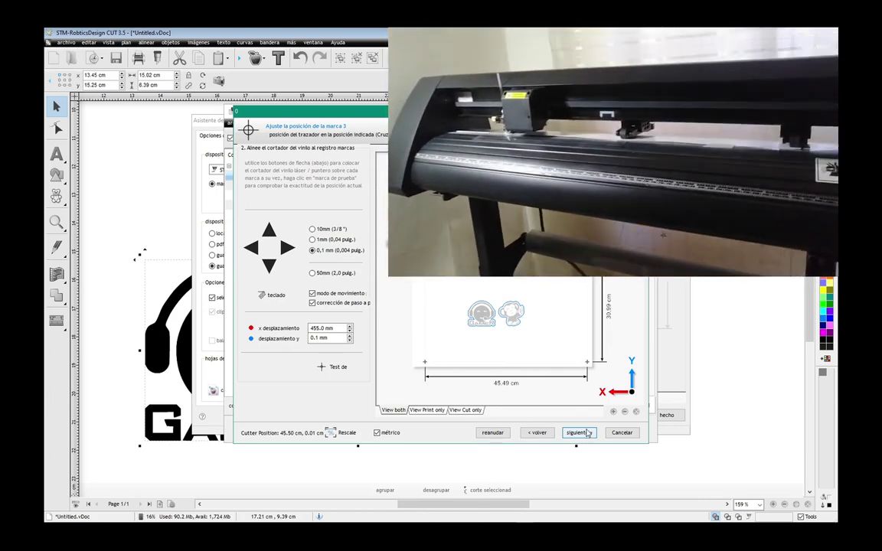
Nudge the cutter to a Y displacement of 0.5 mm at registration mark 3 and accept that position.
click(268, 229)
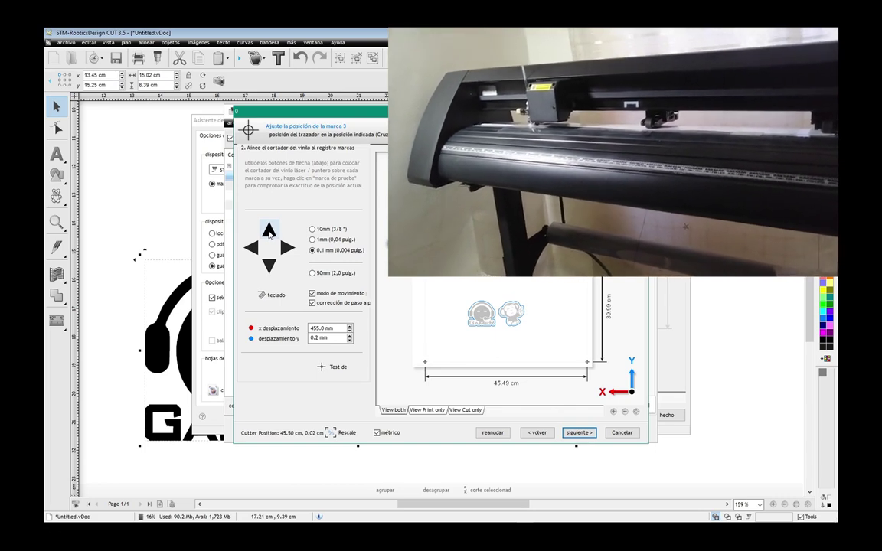
click(269, 231)
click(269, 231)
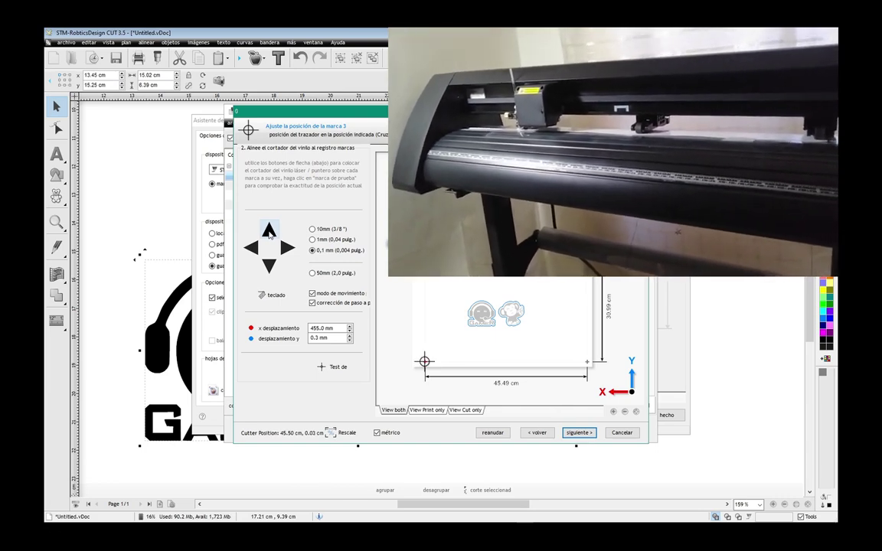
click(269, 231)
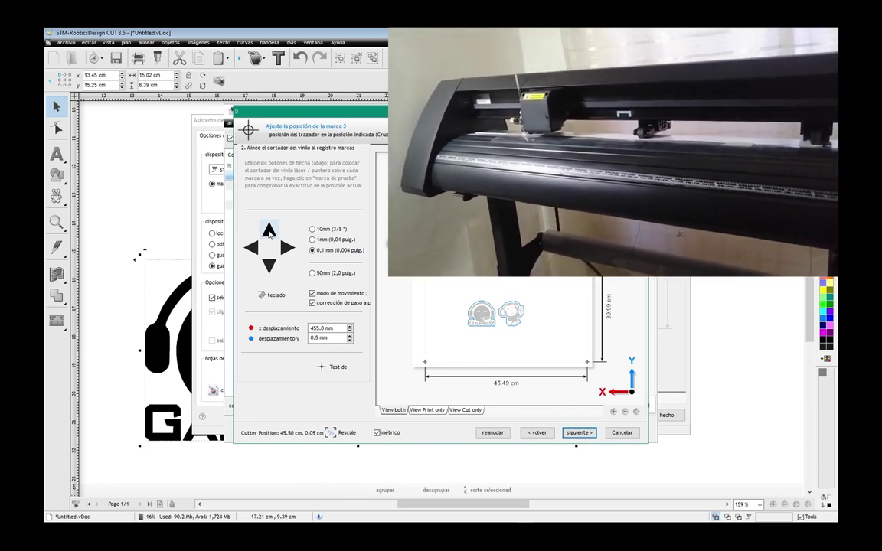
click(579, 434)
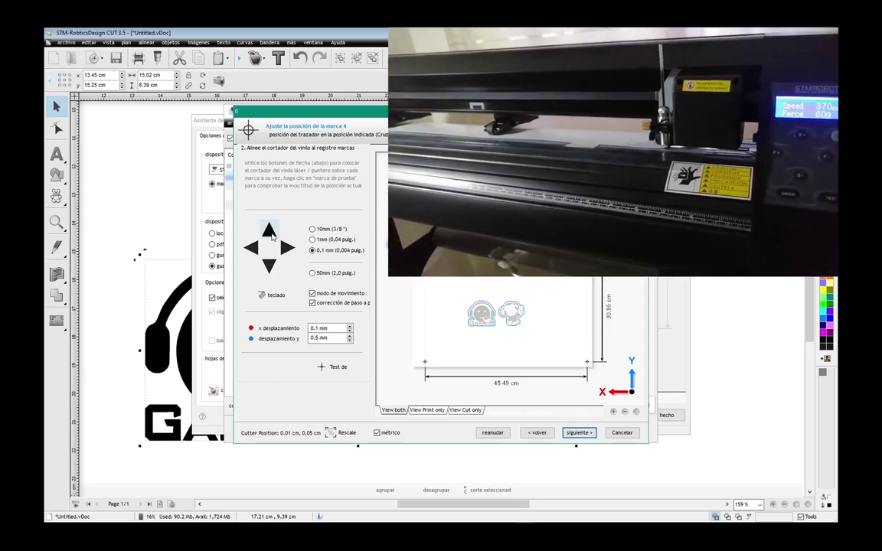
Nudge the cutter to a Y displacement of 0.8 mm at registration mark 4 and complete the alignment.
click(269, 232)
click(270, 231)
click(269, 231)
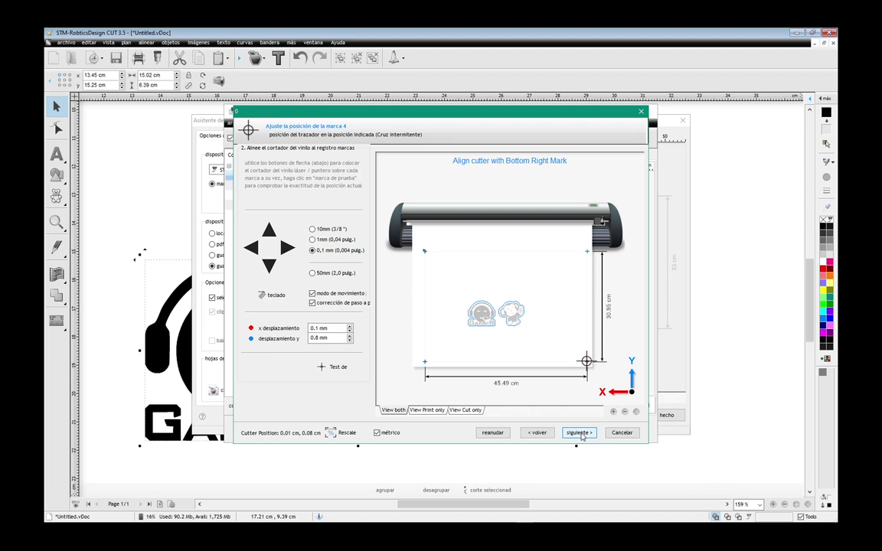
click(579, 433)
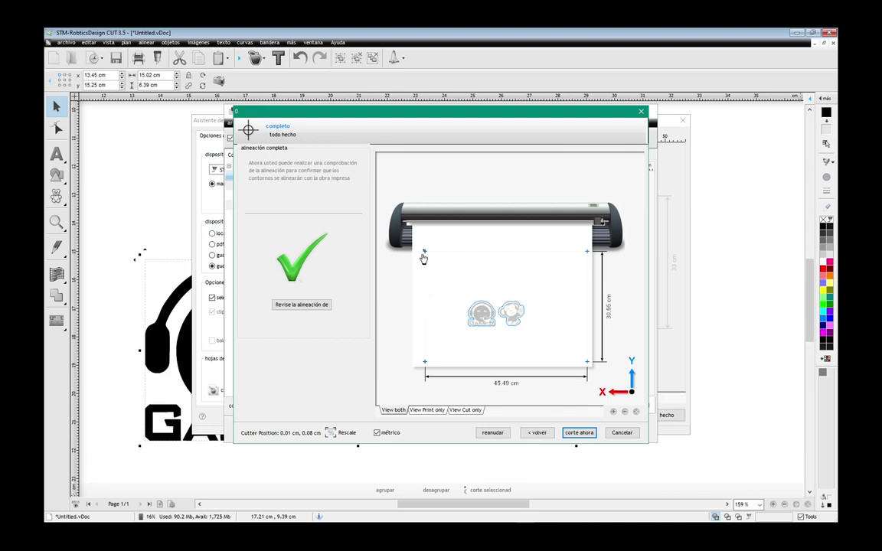
Cut the aligned contours and finish the contour cutting wizard.
click(581, 433)
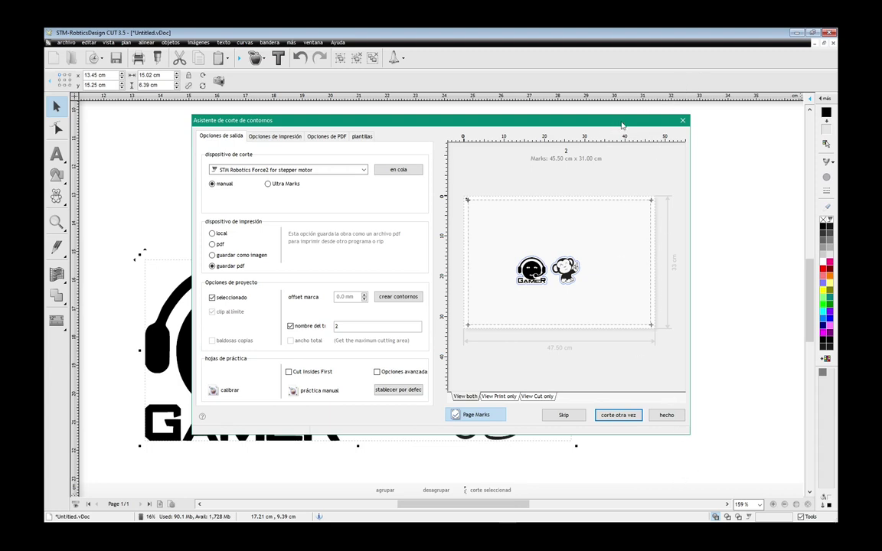
drag(616, 126, 647, 143)
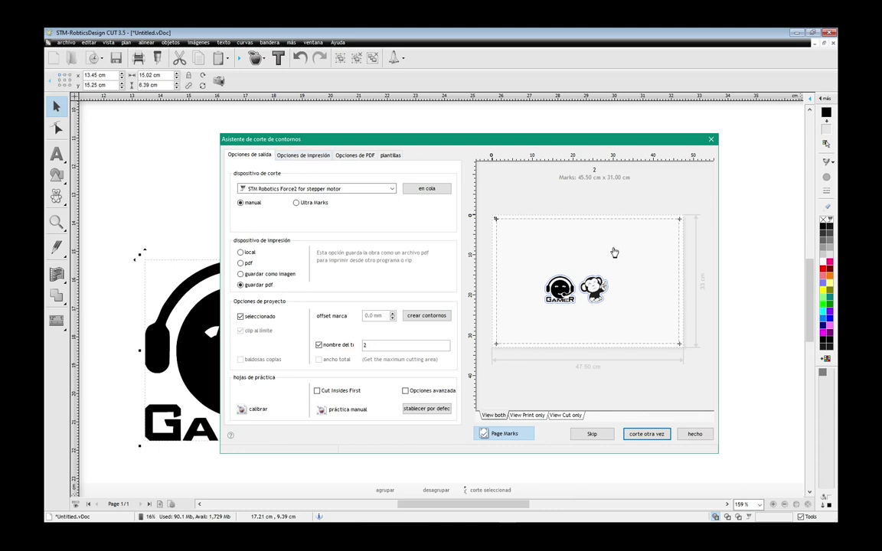
click(696, 434)
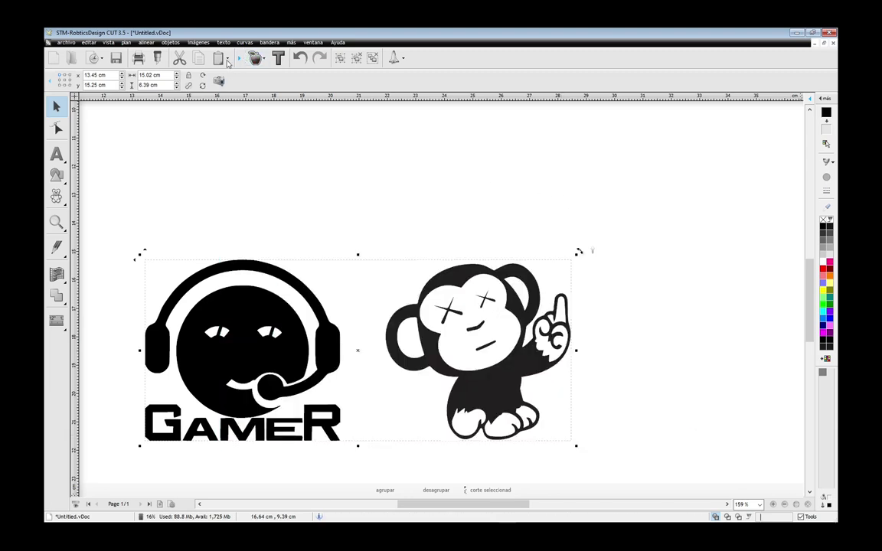
Close the design program, saving the document as 3 on the desktop.
click(830, 33)
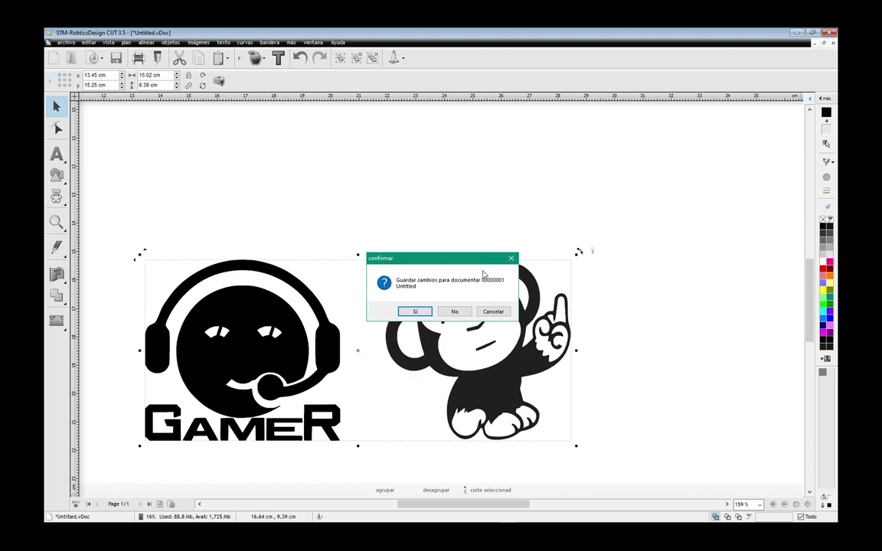
click(414, 311)
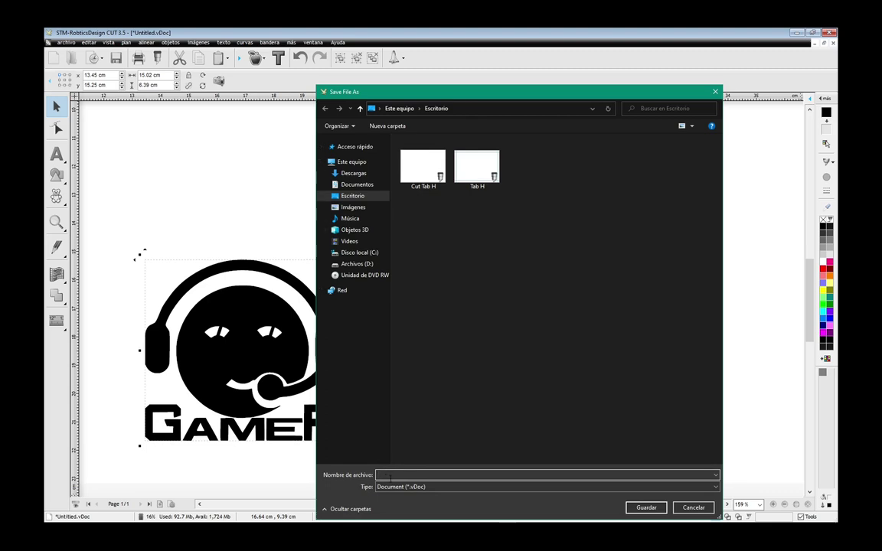
click(632, 509)
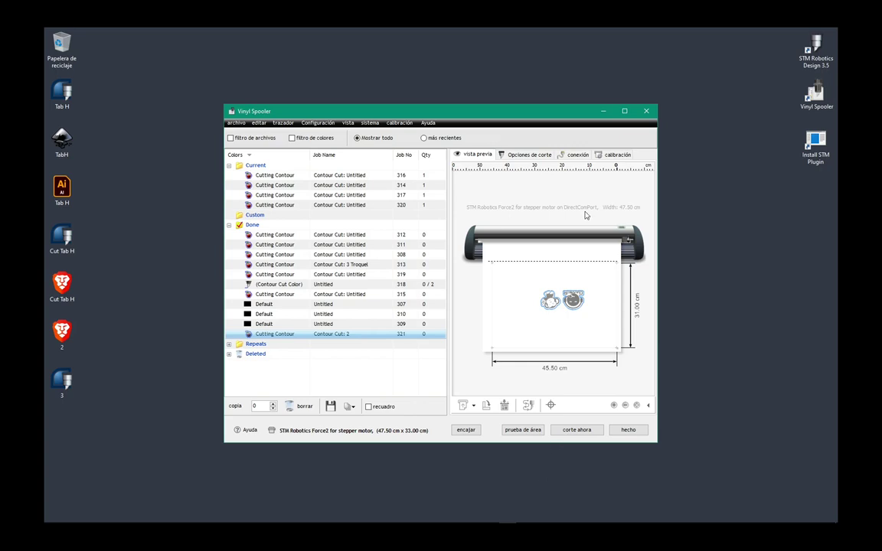
Close Vinyl Spooler and launch STM Robotics Design 3.5 from the desktop.
click(646, 112)
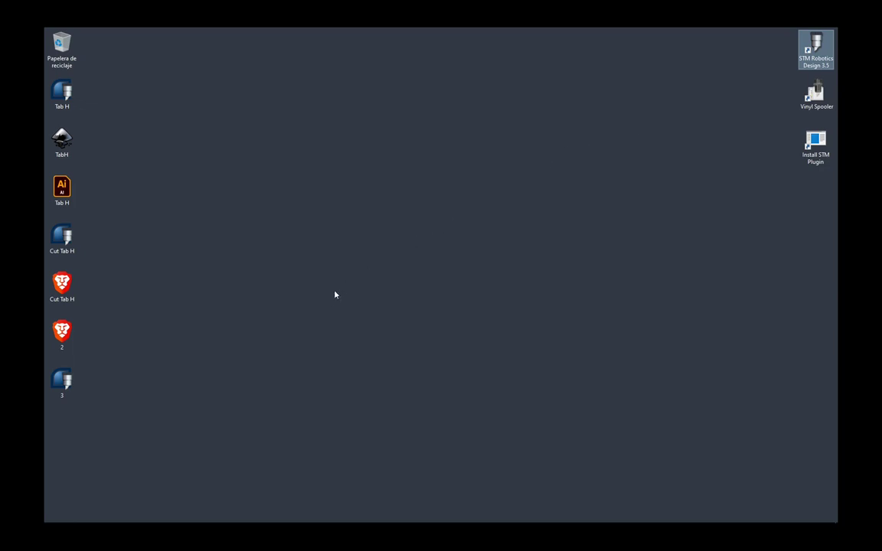
double_click(817, 46)
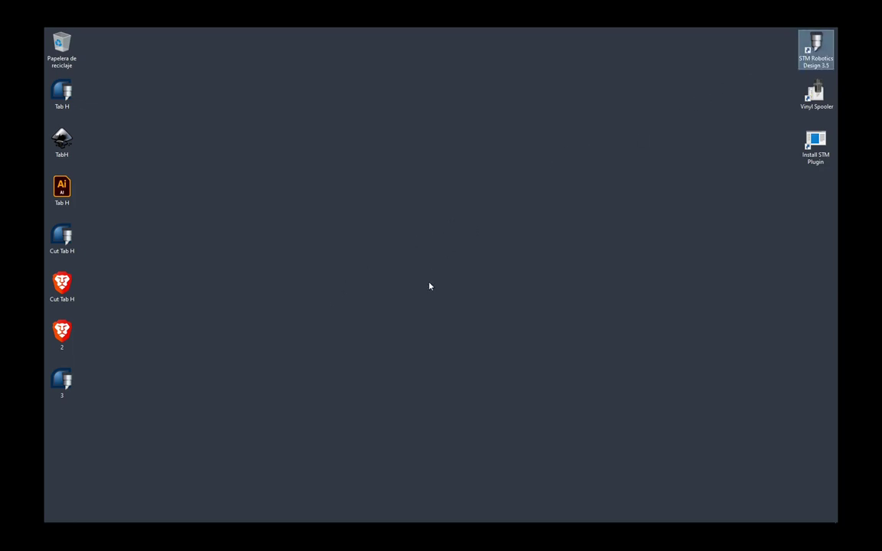